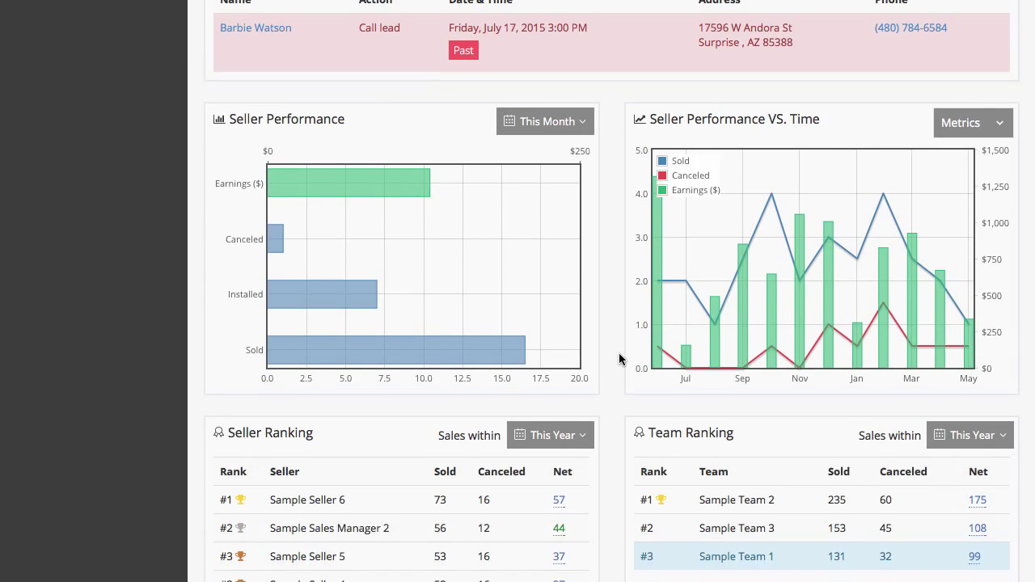
- Review the dashboard's Company News, Lead Actions, Seller Performance charts and ranking tables
scroll(619, 352, down, 1)
scroll(619, 352, up, 2)
scroll(619, 352, up, 5)
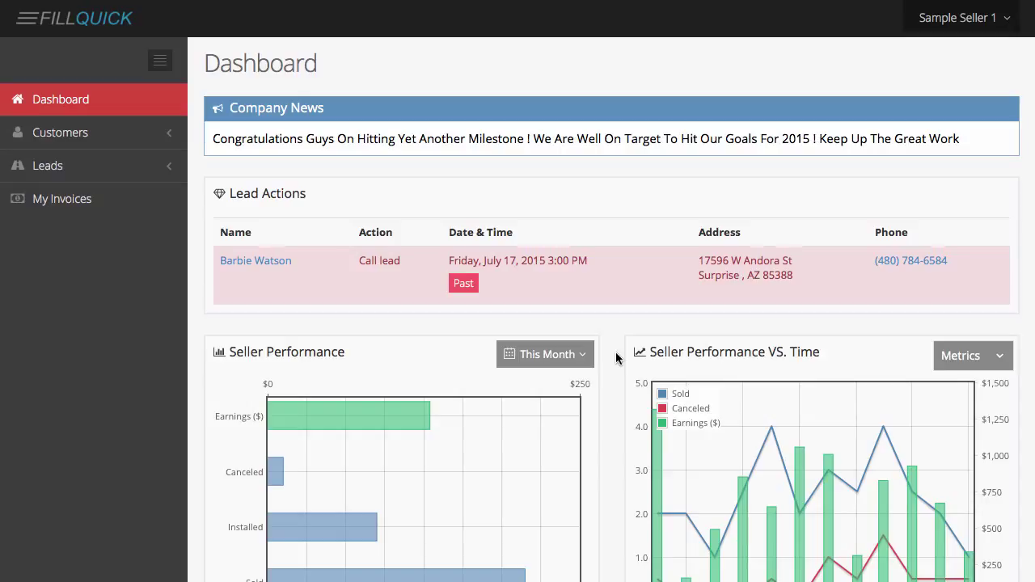
scroll(615, 358, down, 2)
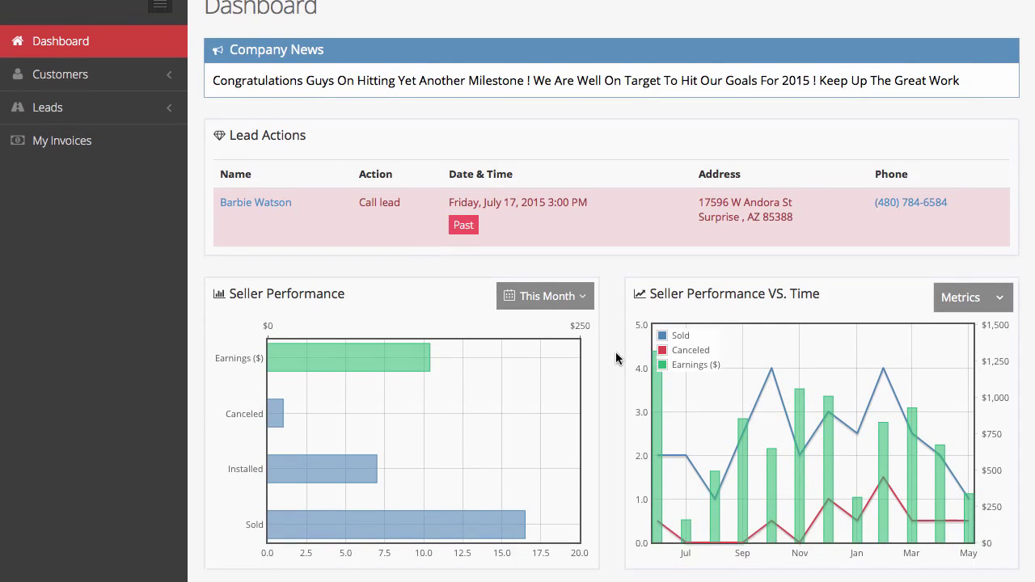
scroll(616, 358, down, 1)
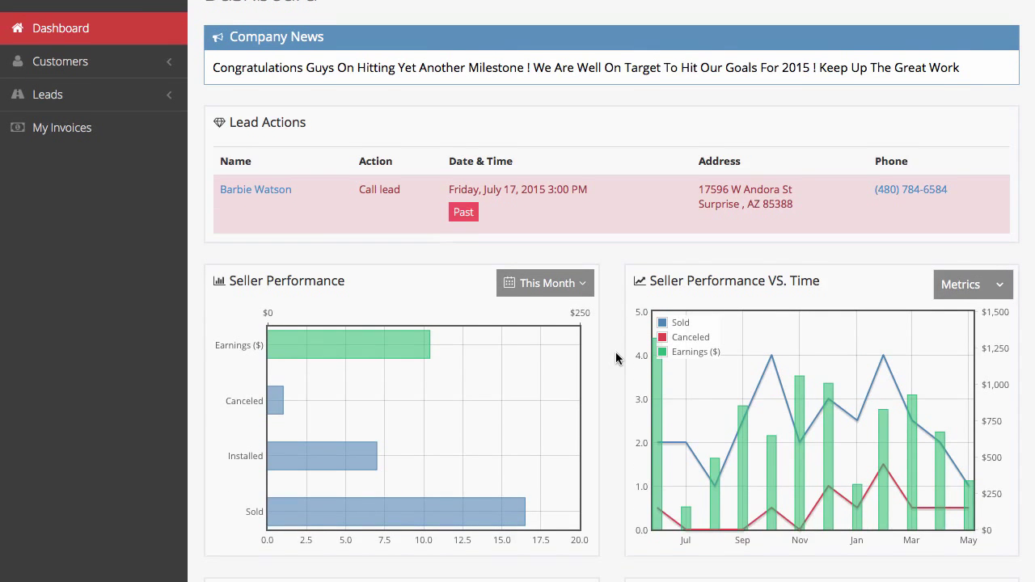
scroll(615, 359, up, 2)
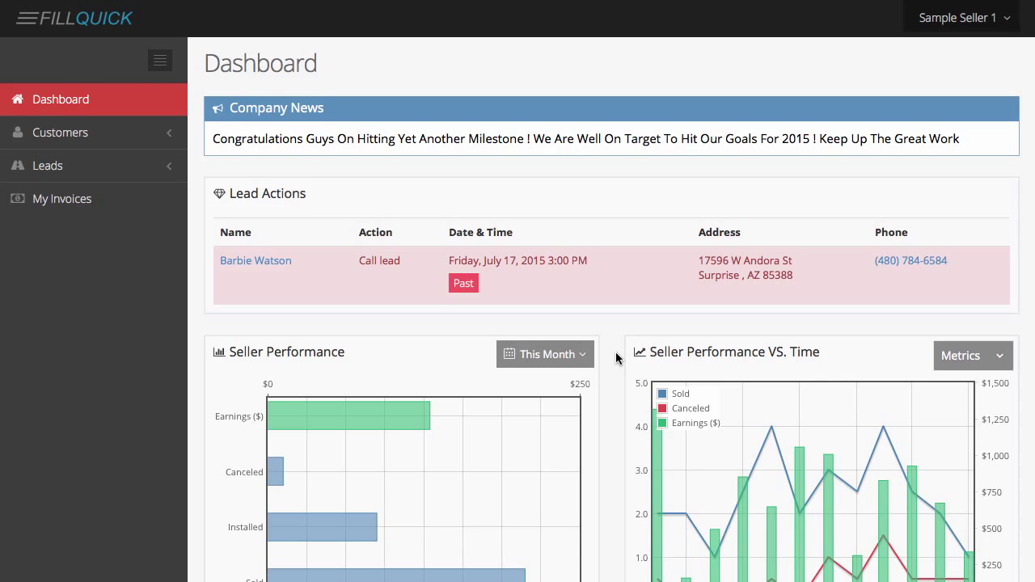
scroll(615, 358, down, 1)
scroll(615, 358, up, 1)
scroll(616, 353, down, 3)
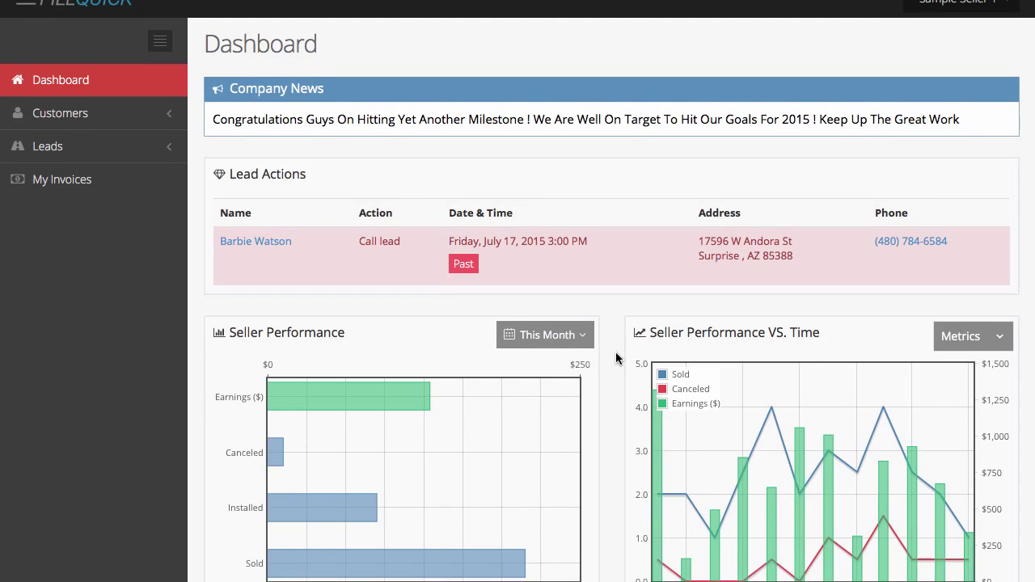
scroll(616, 354, down, 2)
scroll(616, 353, down, 3)
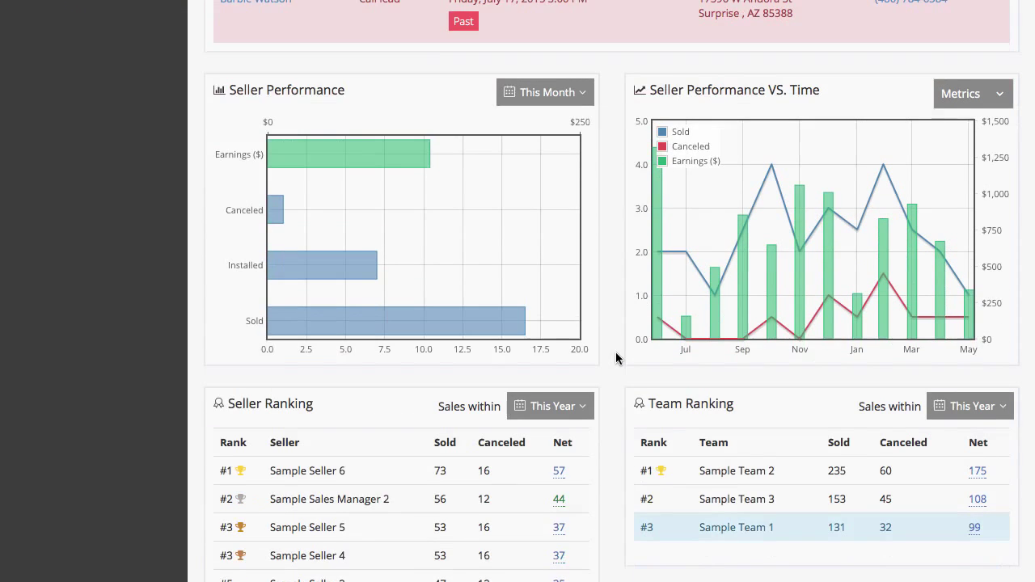
scroll(615, 358, up, 4)
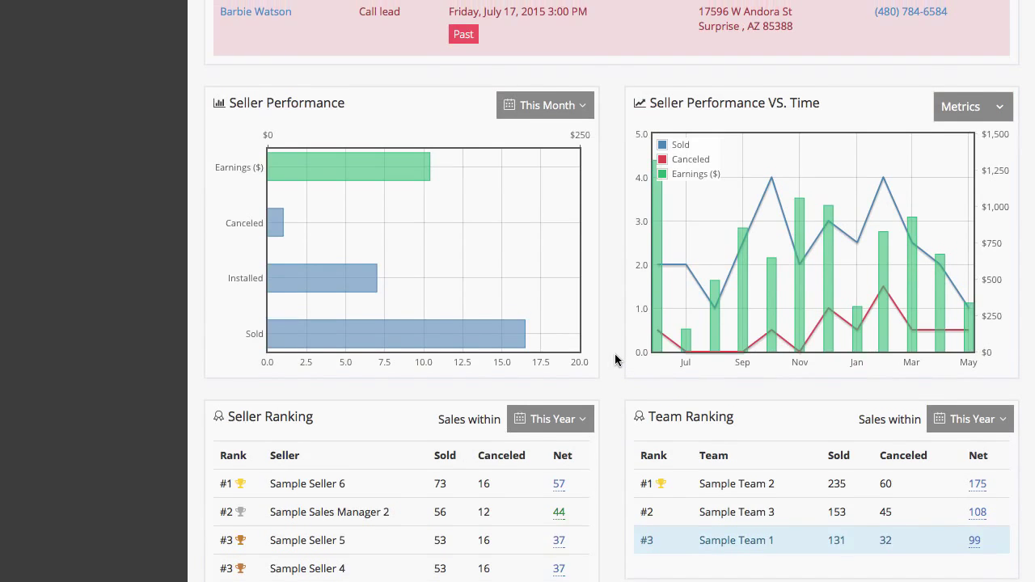
scroll(615, 360, up, 4)
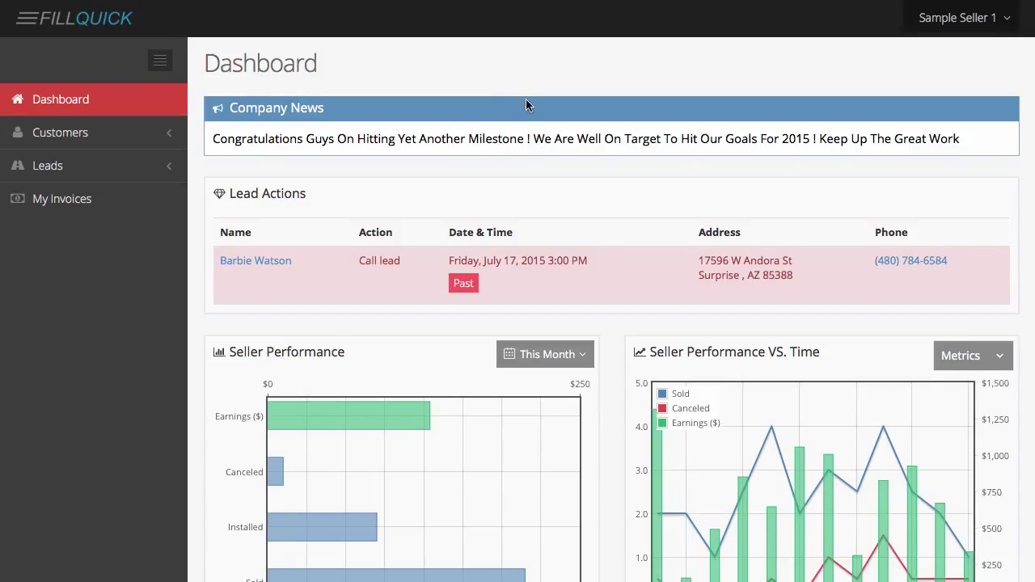
scroll(525, 107, down, 1)
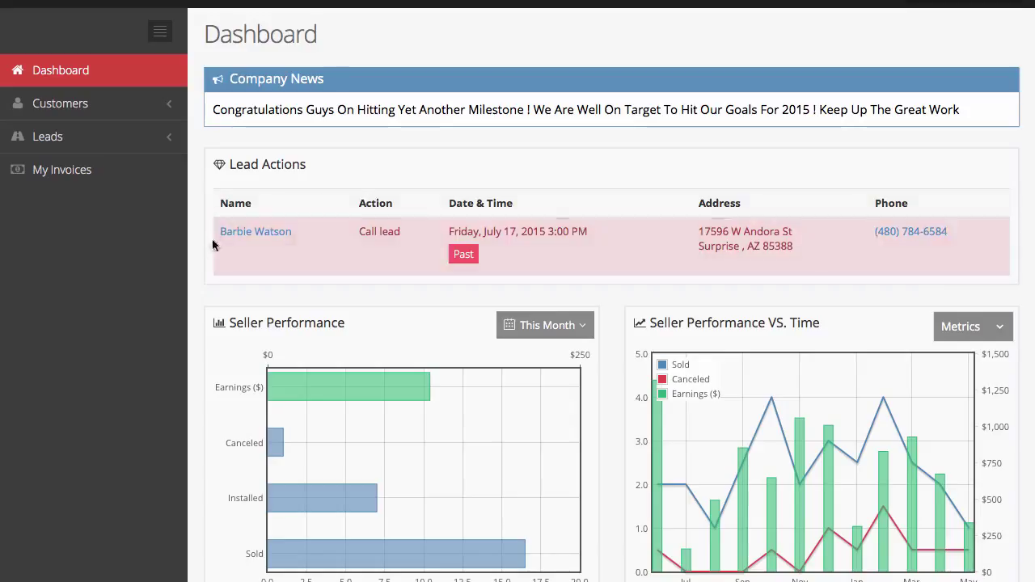
scroll(605, 311, up, 1)
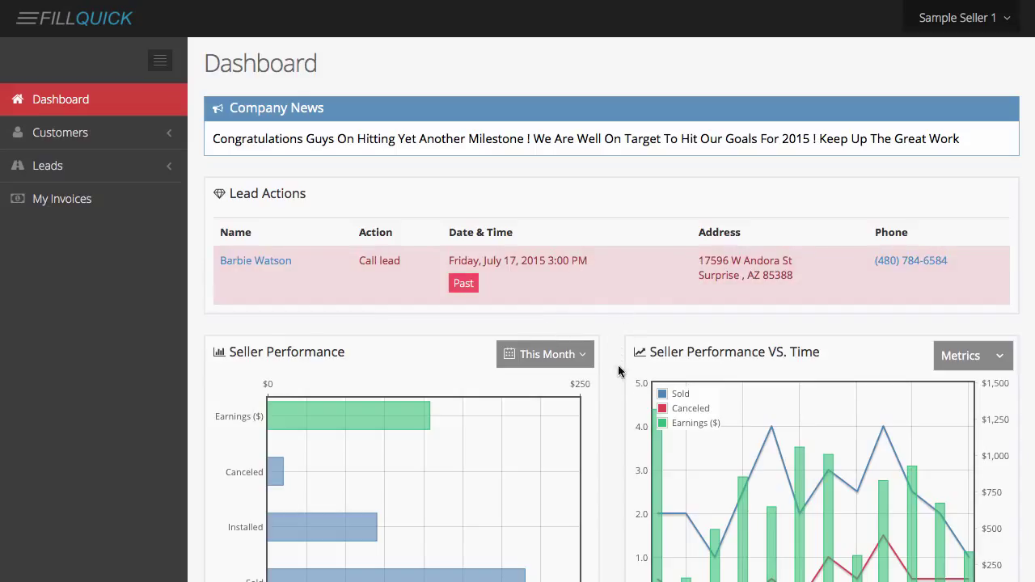
- Open the record of the lead with the past-due "Call lead" entry in Lead Actions
drag(359, 265, 411, 256)
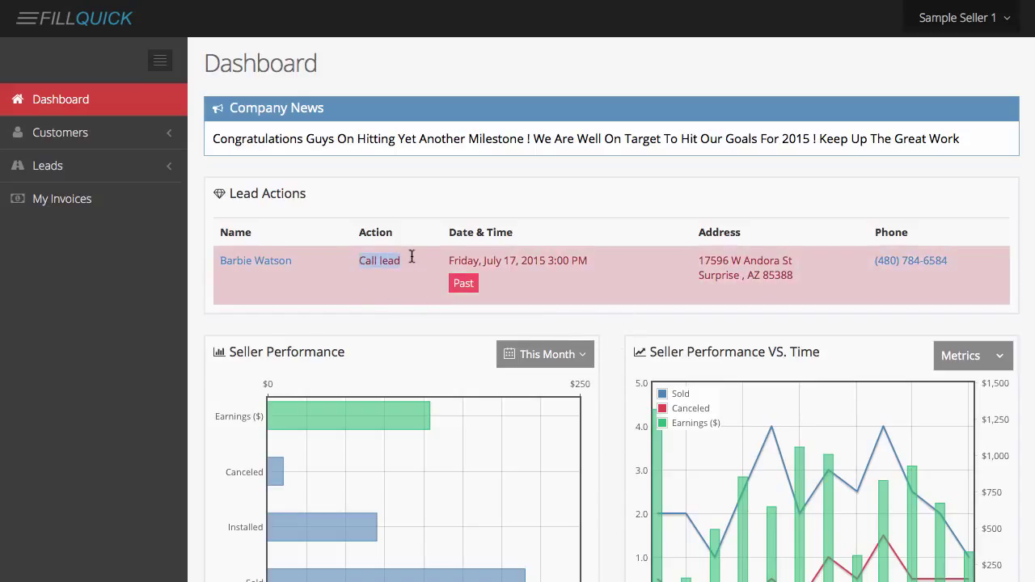
click(398, 291)
click(257, 262)
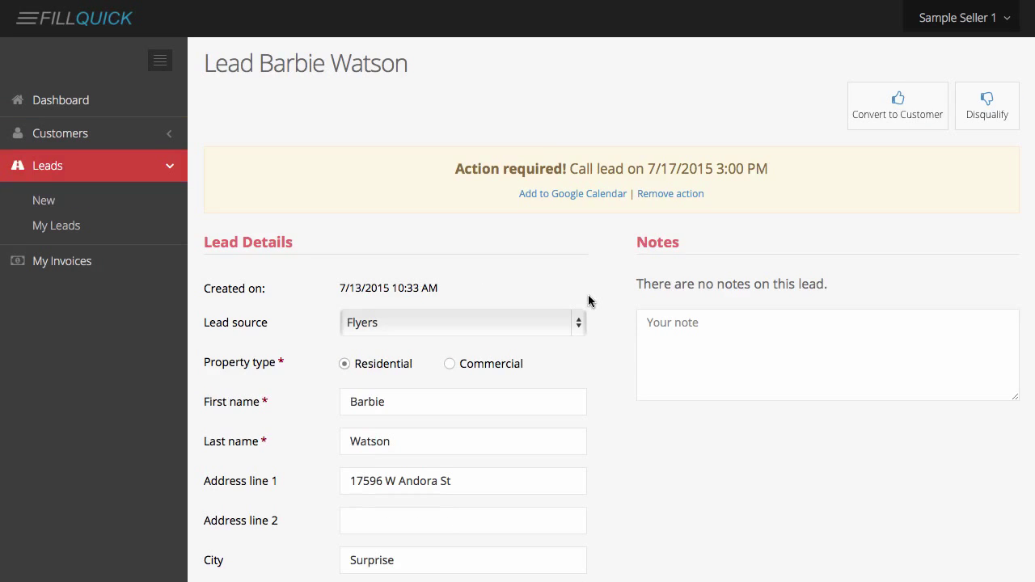
- Examine the lead's required action, contact details, notes area, and action type and date/time settings
scroll(598, 301, down, 1)
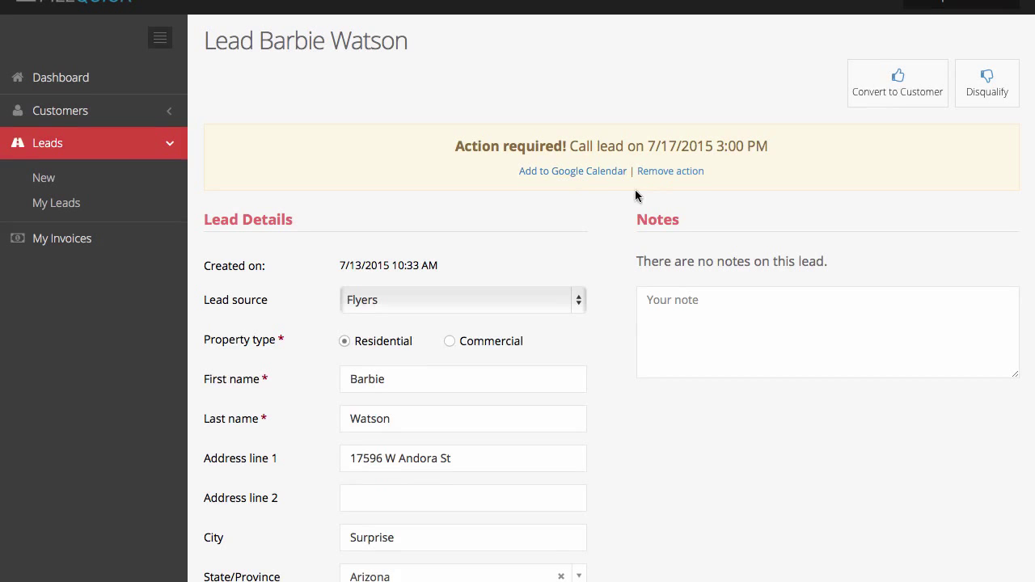
scroll(607, 312, down, 10)
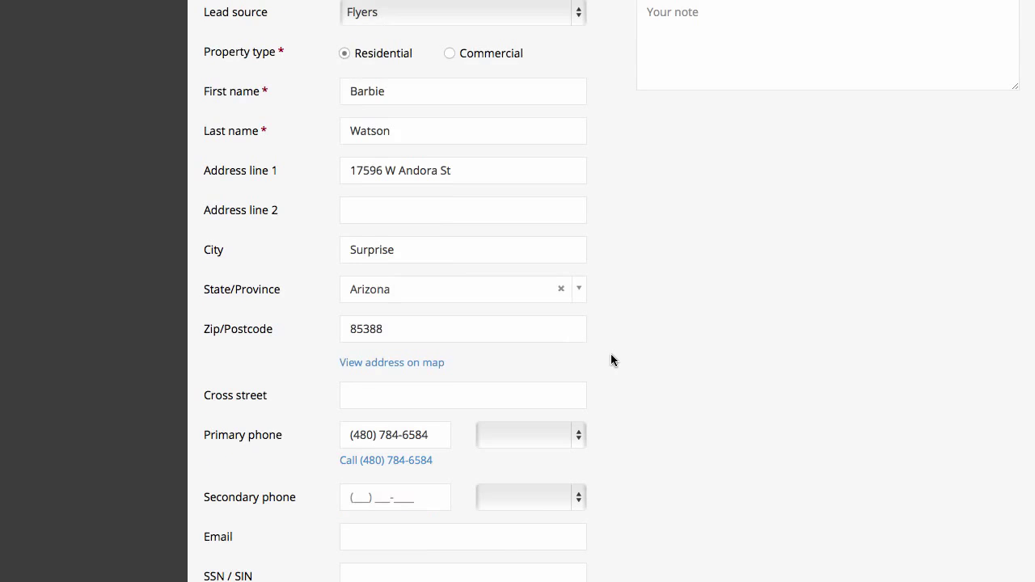
scroll(611, 354, down, 5)
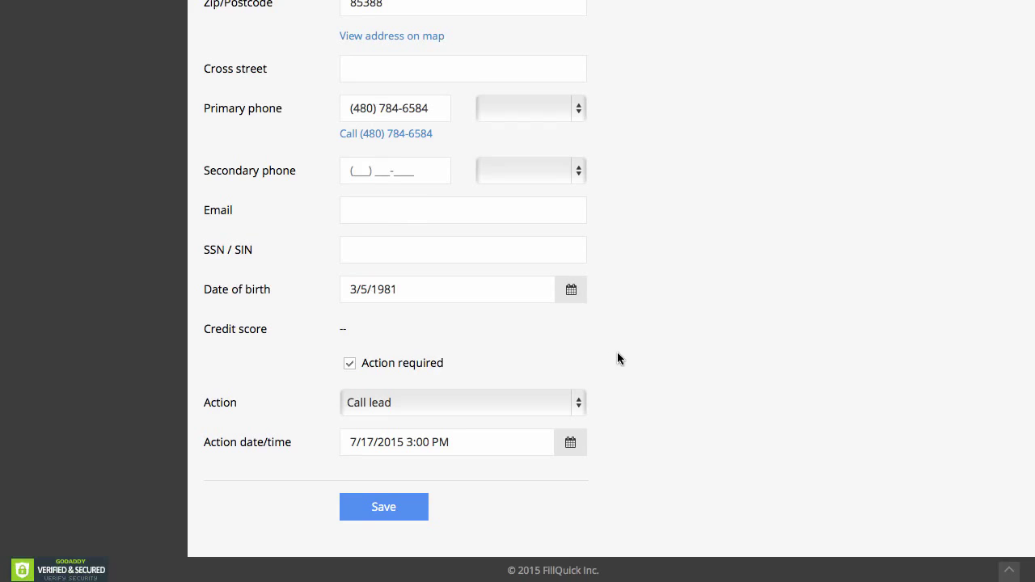
scroll(618, 358, up, 15)
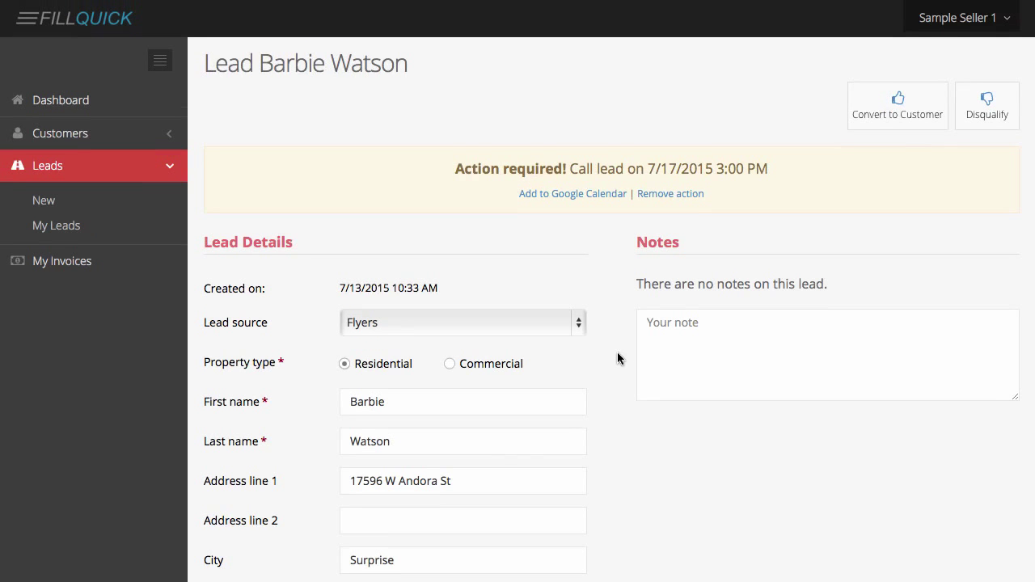
scroll(617, 354, down, 6)
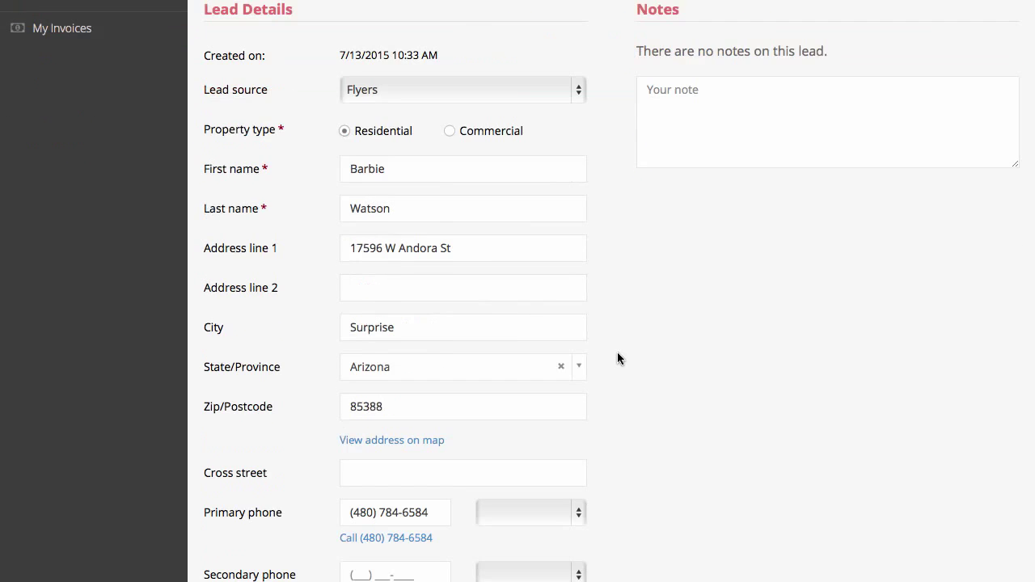
scroll(617, 358, down, 3)
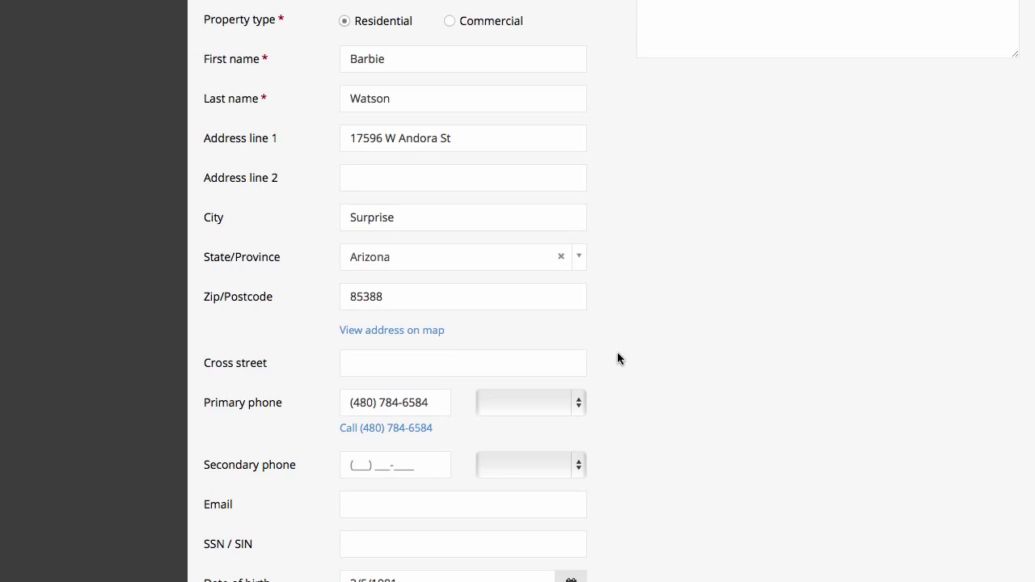
scroll(618, 359, down, 5)
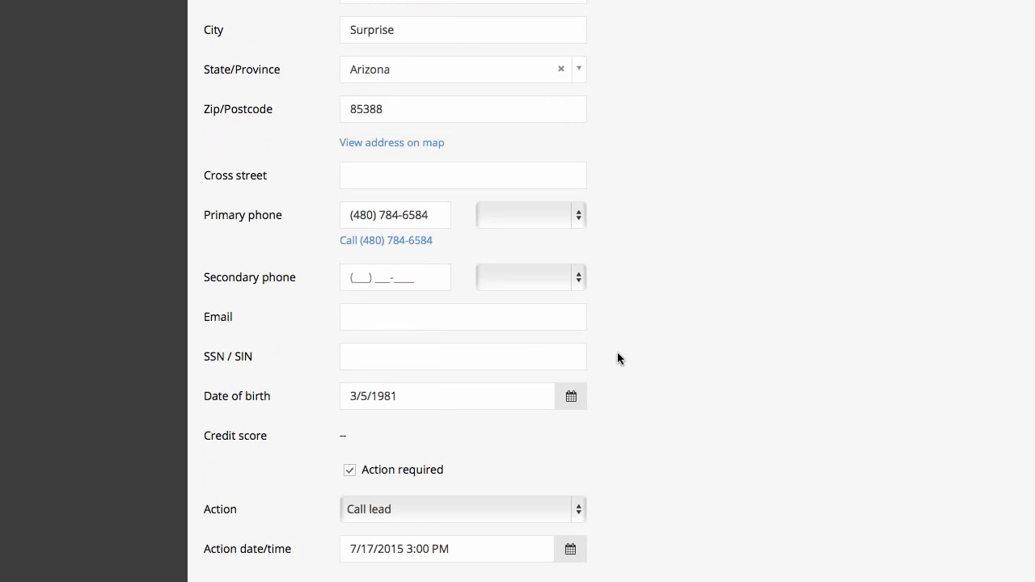
scroll(617, 358, down, 3)
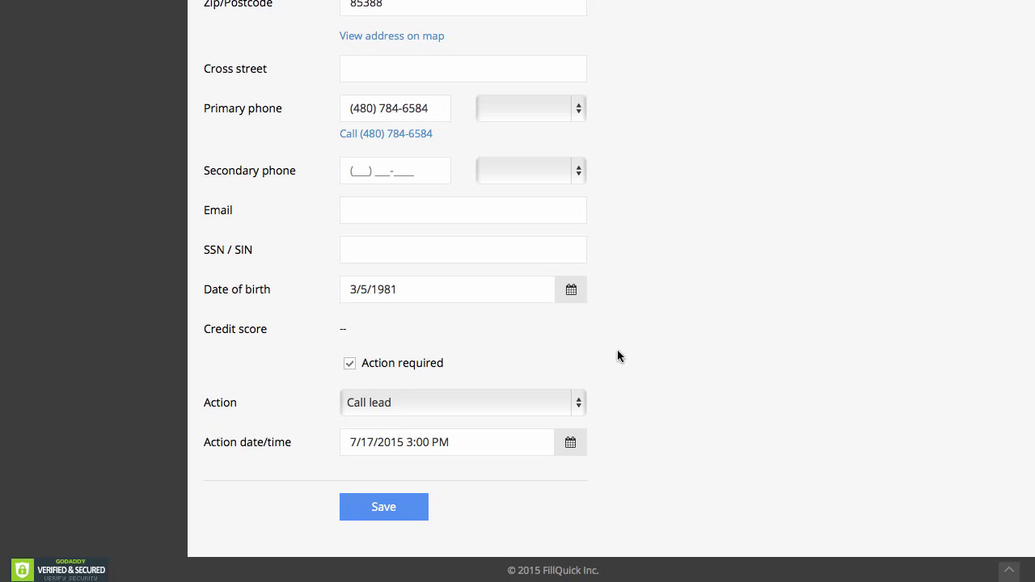
scroll(617, 357, up, 12)
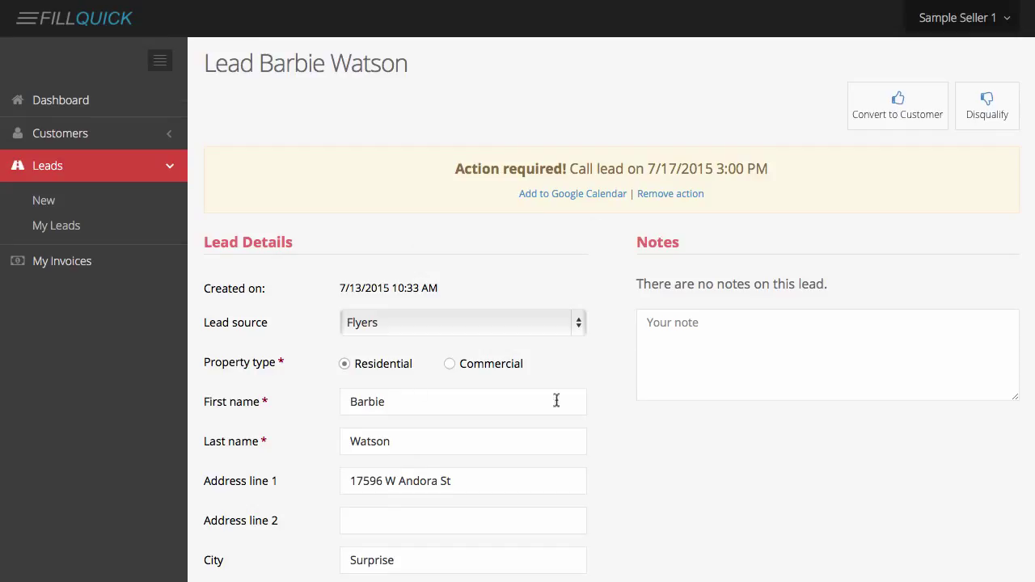
scroll(610, 467, down, 10)
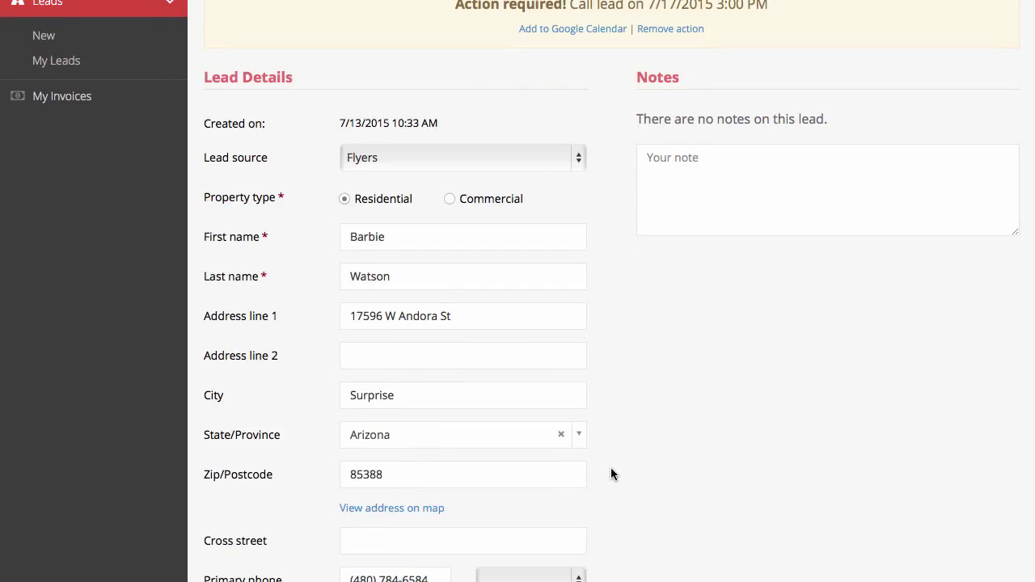
scroll(610, 475, up, 10)
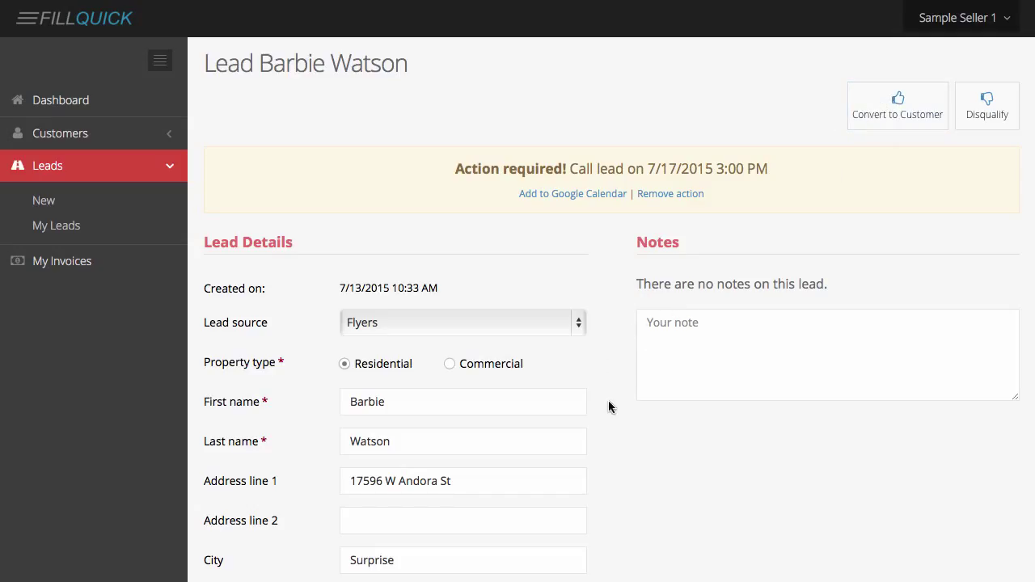
- Return to the Dashboard and examine the Seller Performance chart's earnings, canceled, installed and sold bars
click(70, 104)
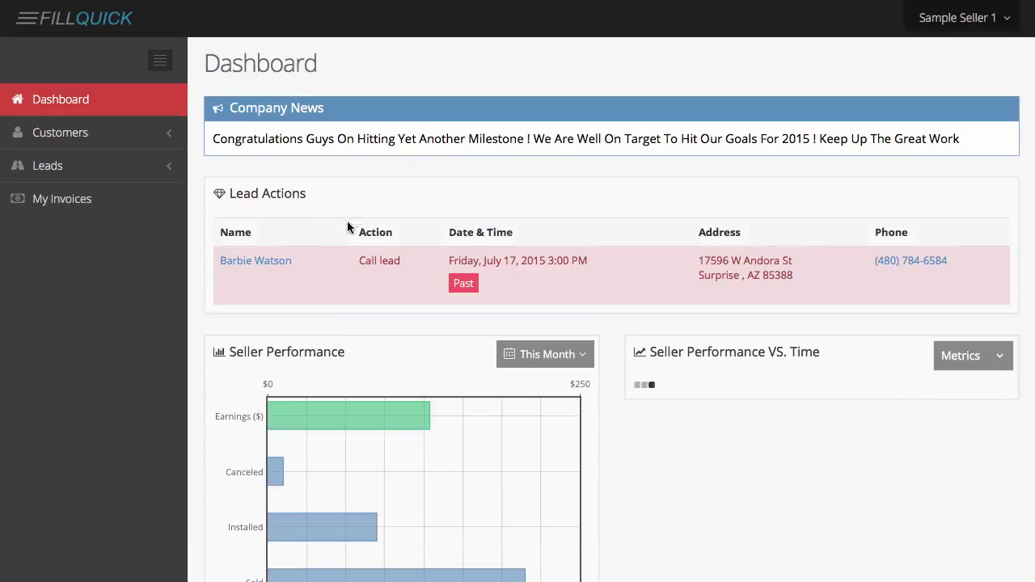
scroll(373, 383, down, 3)
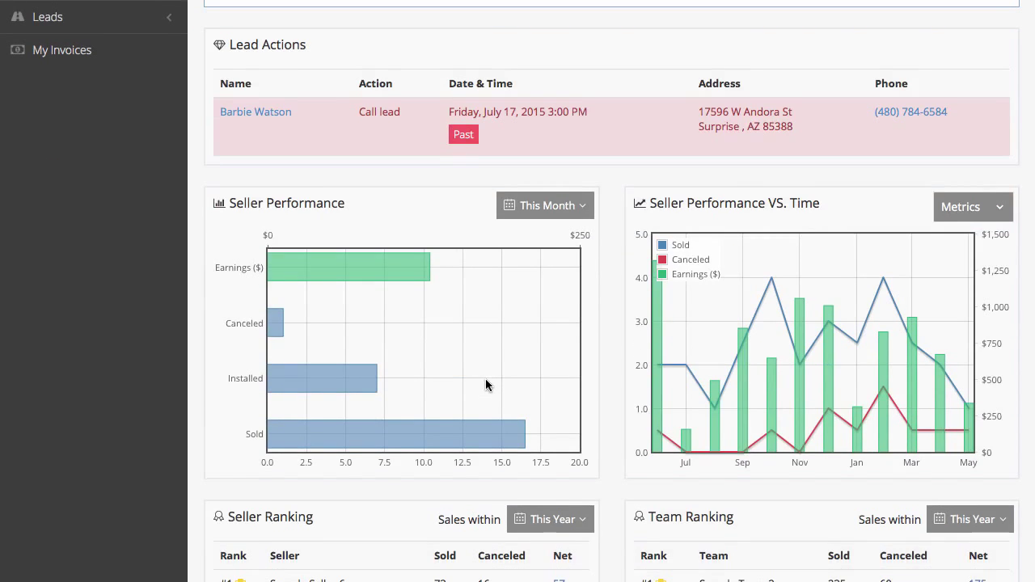
scroll(617, 264, down, 1)
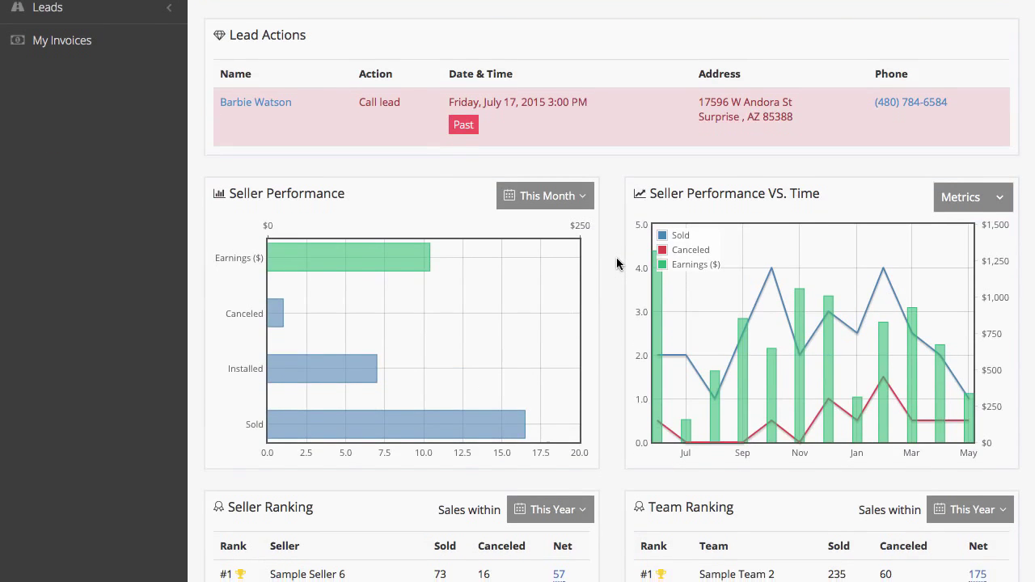
scroll(617, 263, down, 1)
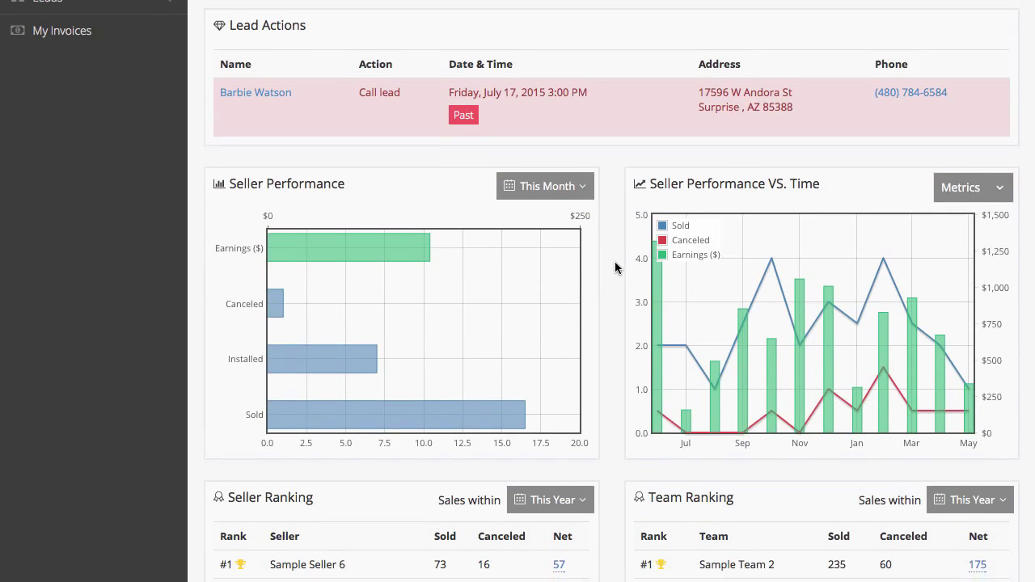
scroll(613, 270, down, 3)
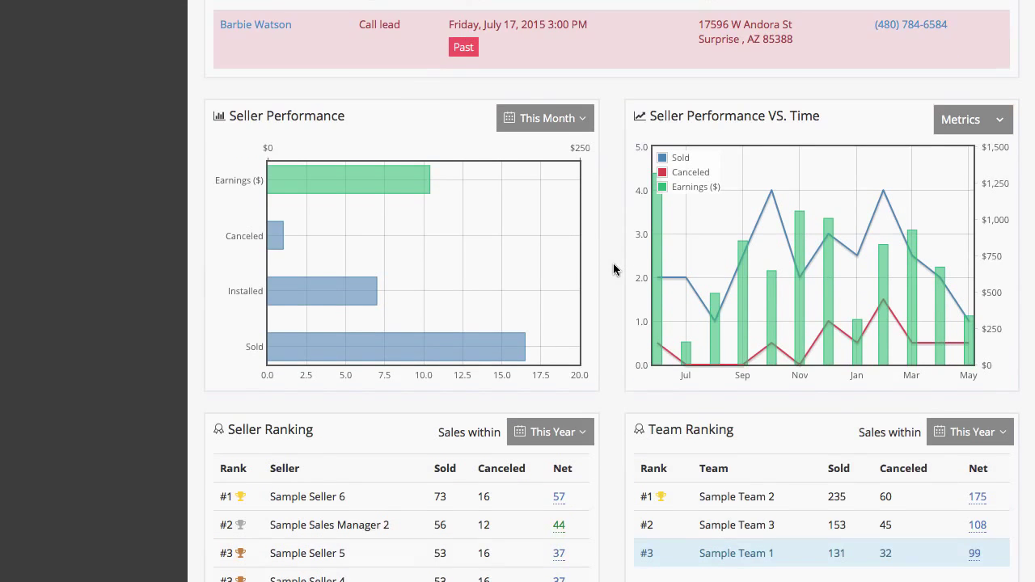
scroll(614, 269, down, 1)
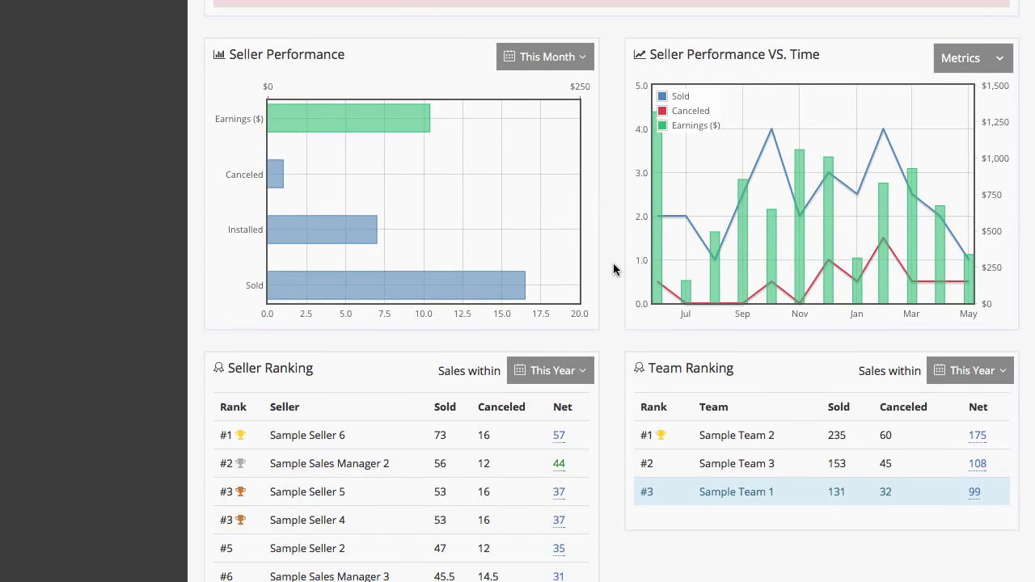
scroll(613, 270, up, 2)
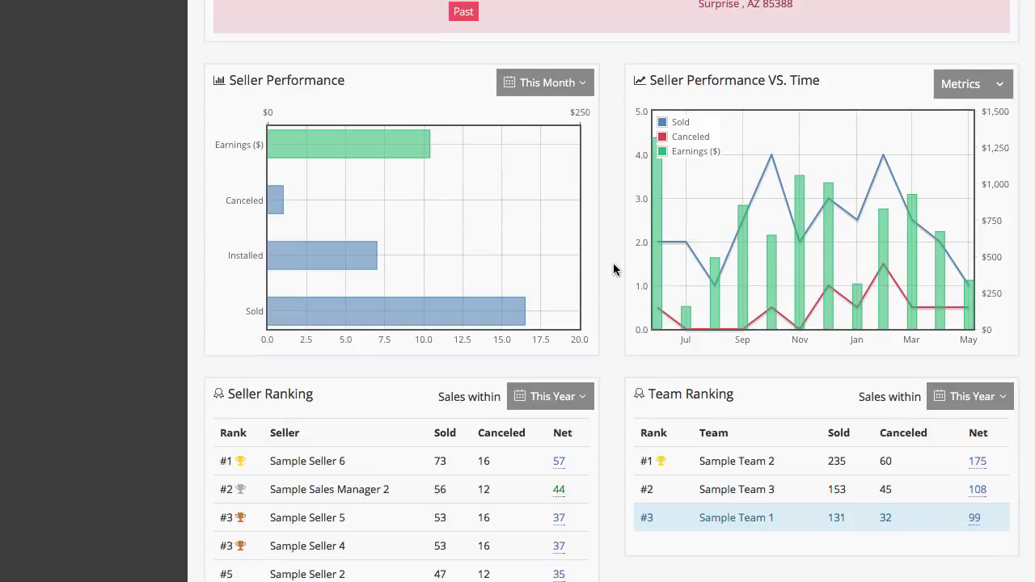
mouse_move(273, 171)
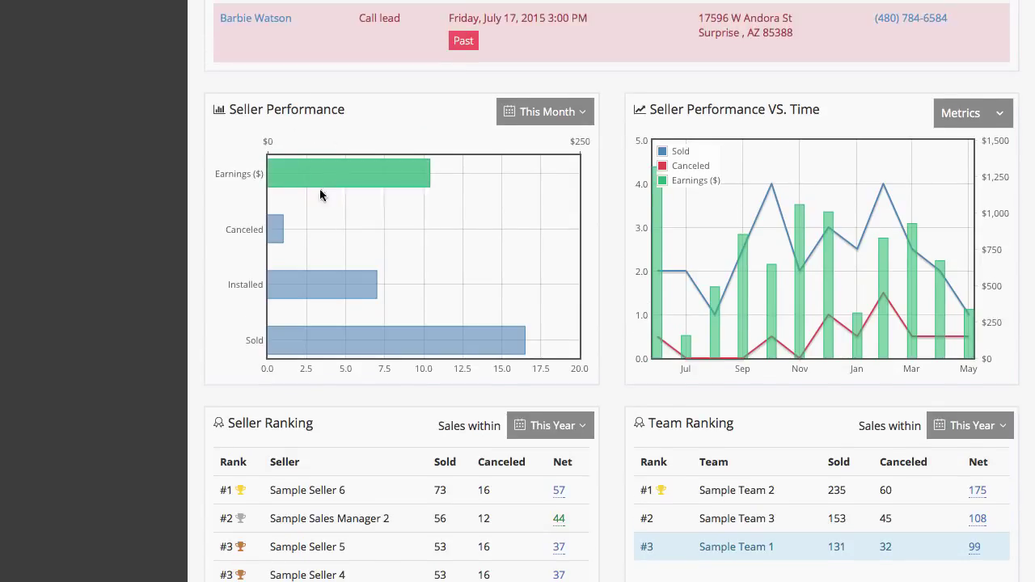
mouse_move(276, 229)
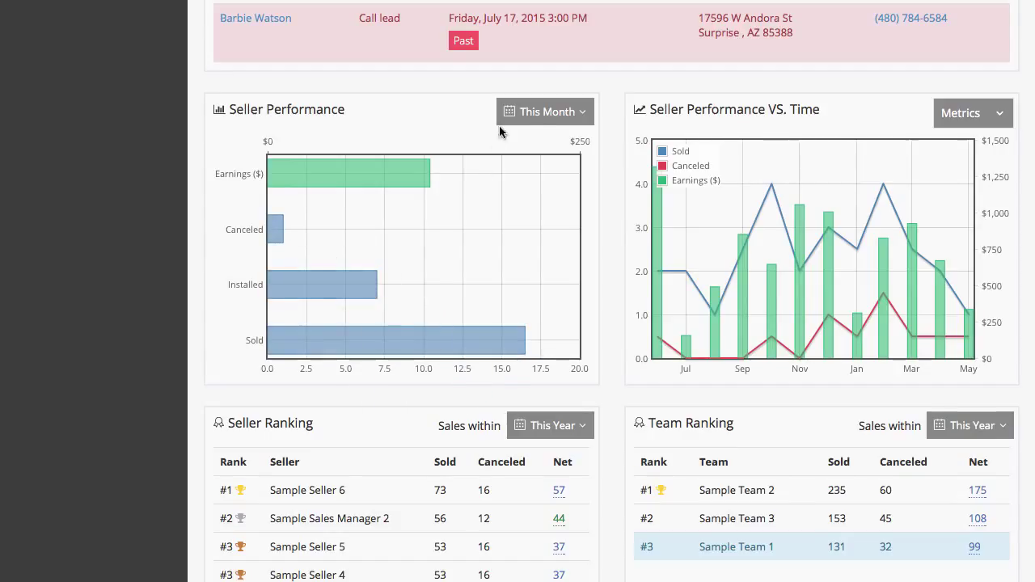
- Switch the Seller Performance chart's date range through Last 7 Days and Last 30 Days, ending on This Year
click(542, 118)
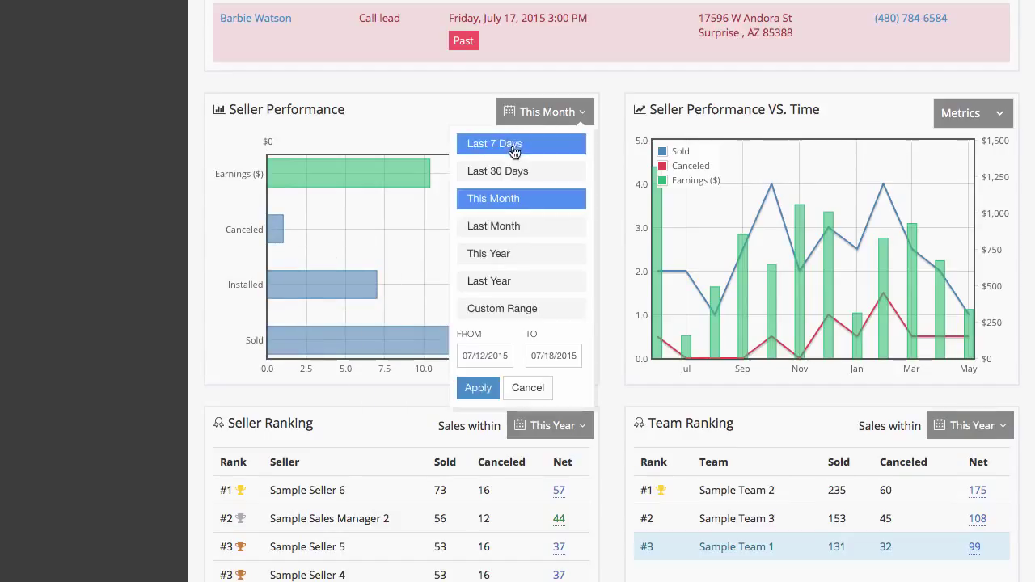
click(513, 143)
click(560, 118)
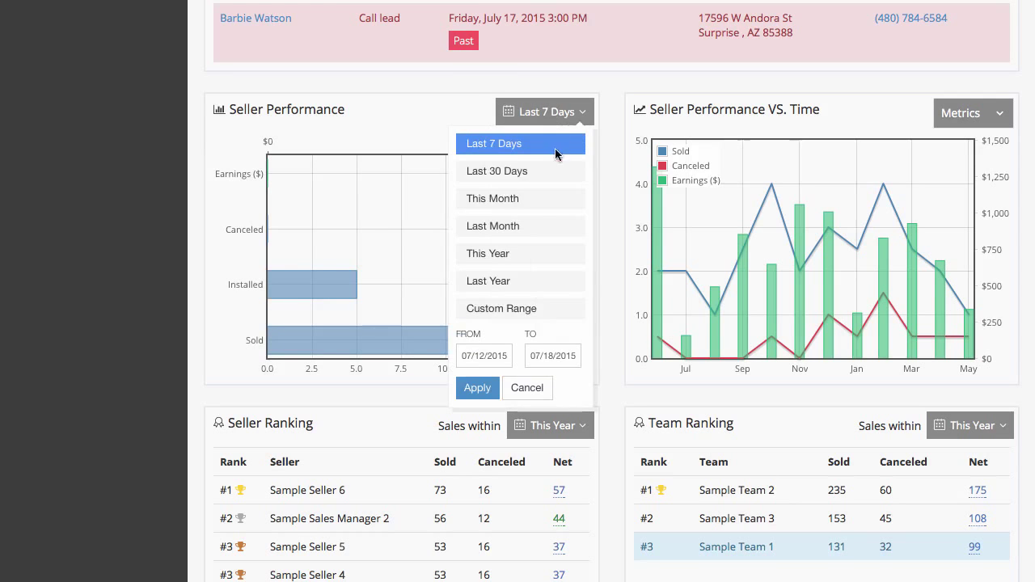
click(547, 178)
click(548, 118)
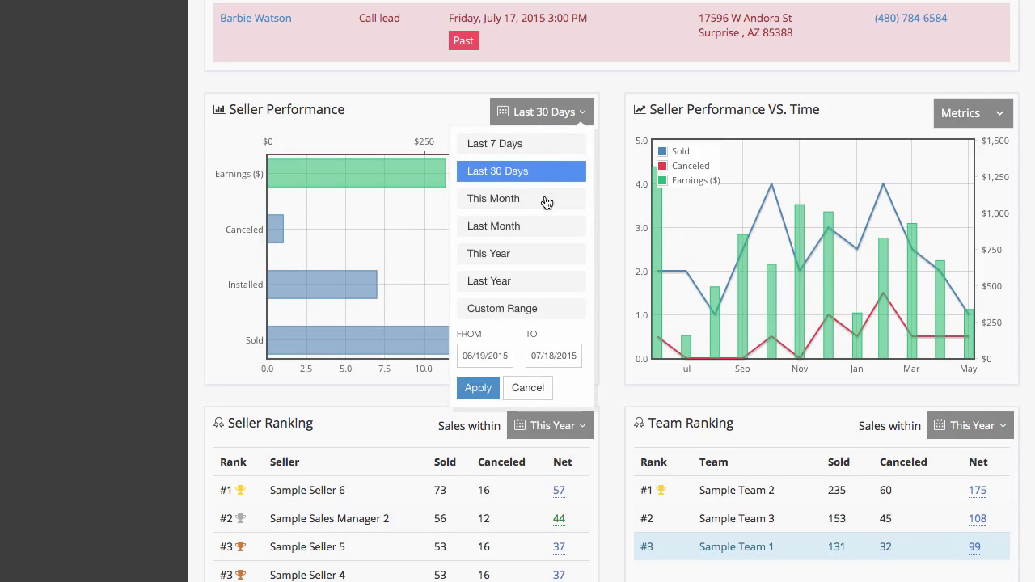
click(548, 260)
- Inspect the Seller Performance bars for This Year and the monthly earnings bars in Seller Performance VS. Time
mouse_move(422, 174)
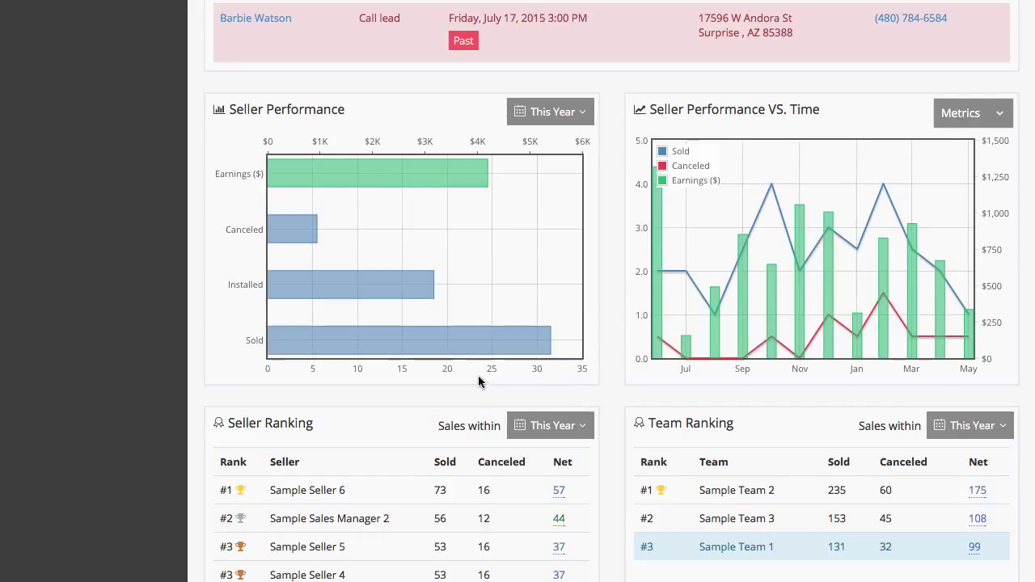
mouse_move(462, 345)
mouse_move(687, 356)
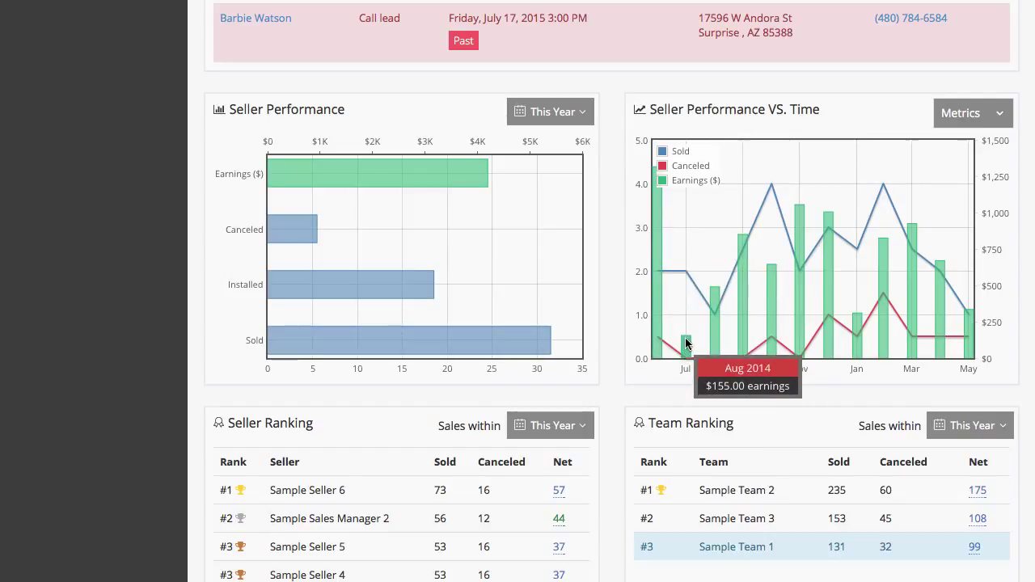
mouse_move(657, 241)
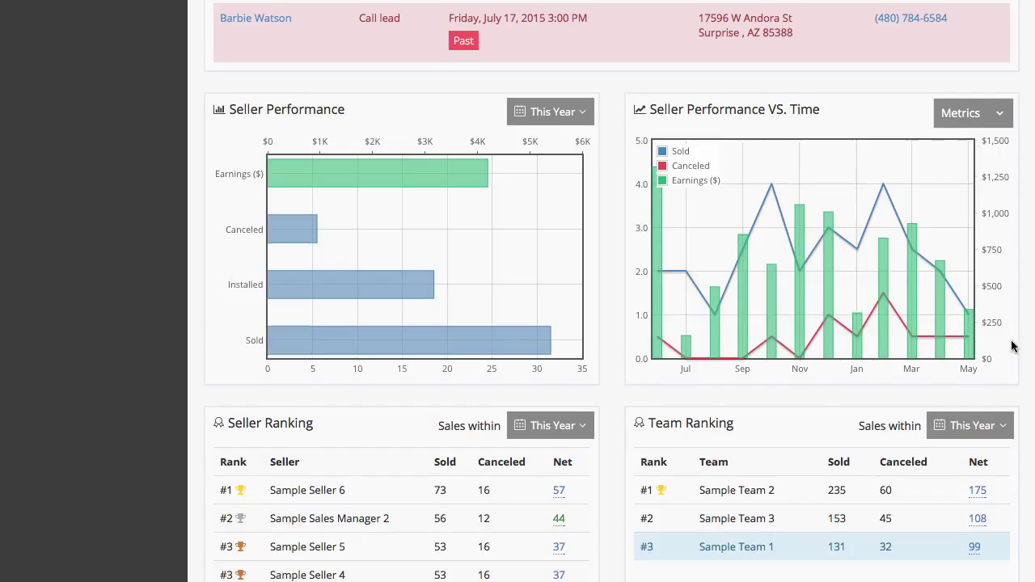
scroll(1014, 346, down, 1)
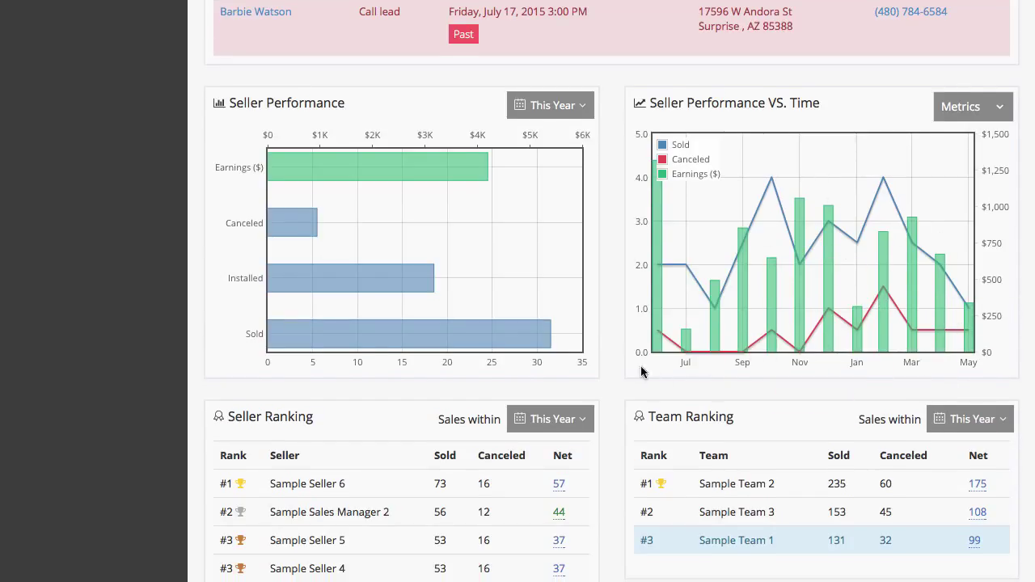
- Try the Installed metric in Seller Performance VS. Time, and reduce the chart to Earnings ($) only by removing Installed, Sold and Canceled
click(986, 114)
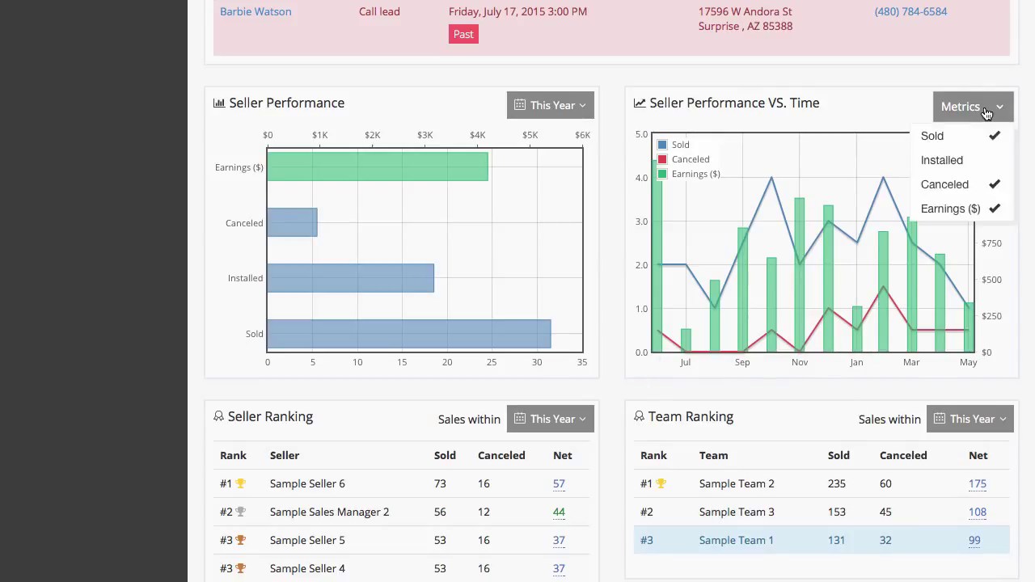
click(984, 161)
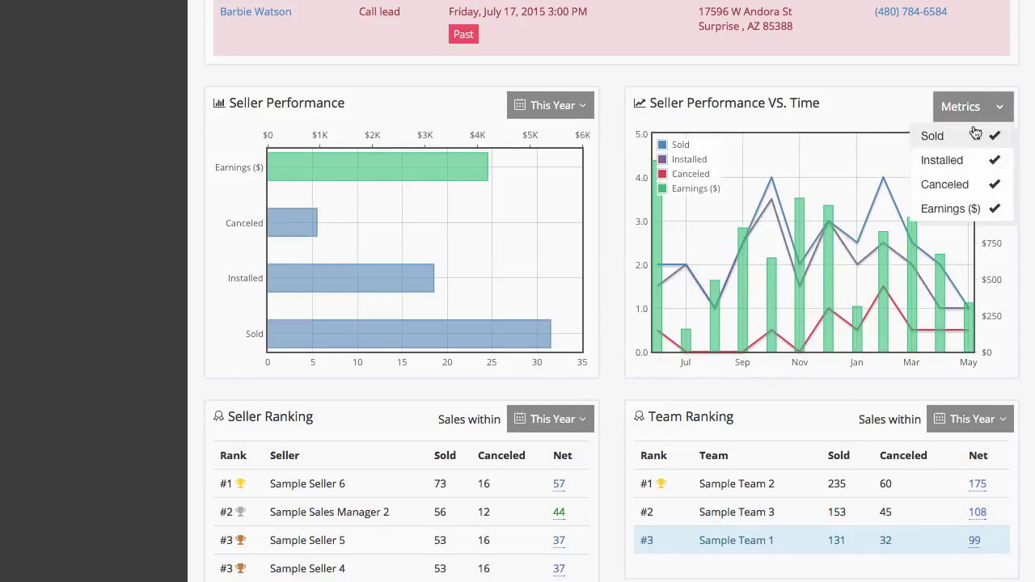
click(968, 157)
click(964, 136)
click(964, 183)
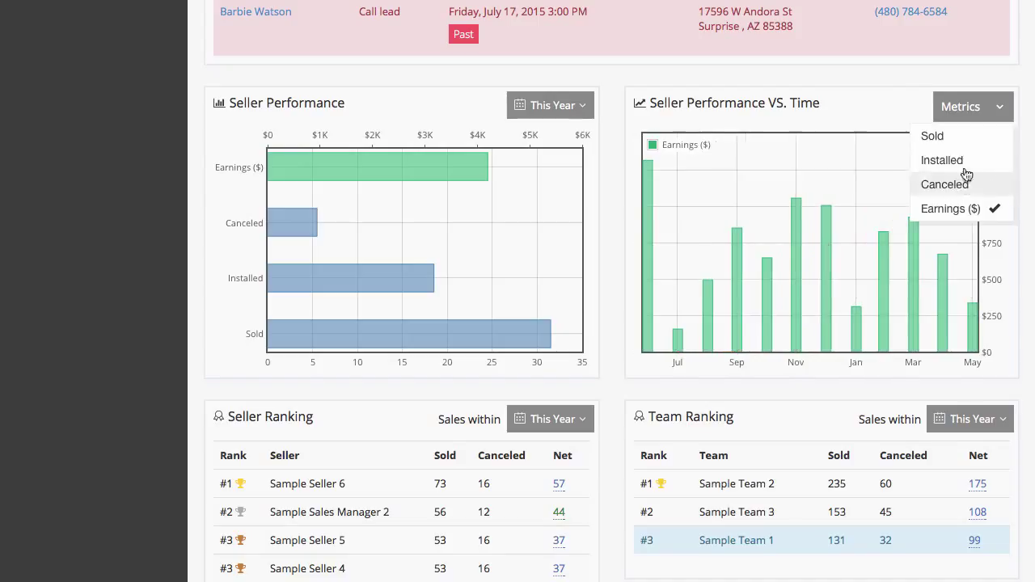
click(968, 113)
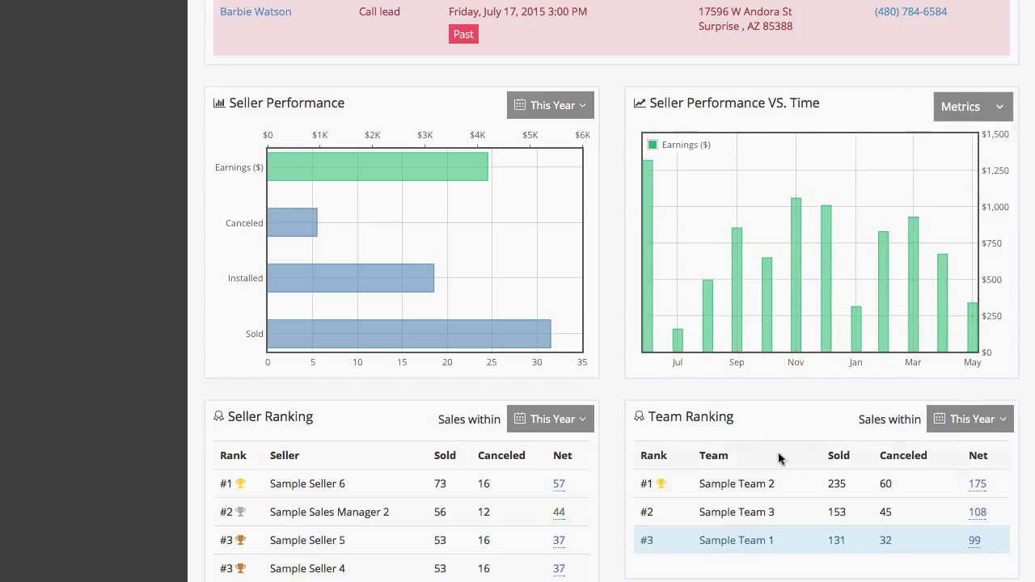
- Examine the Seller Ranking and Team Ranking tables, including the highlighted Sample Seller 1 and Sample Team 1 rows
scroll(623, 351, down, 3)
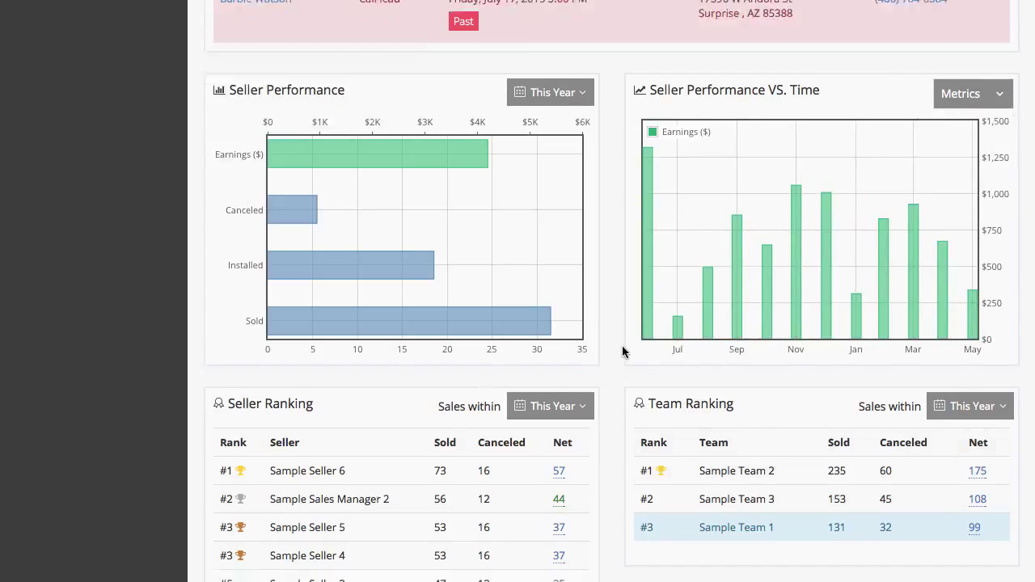
scroll(621, 342, down, 1)
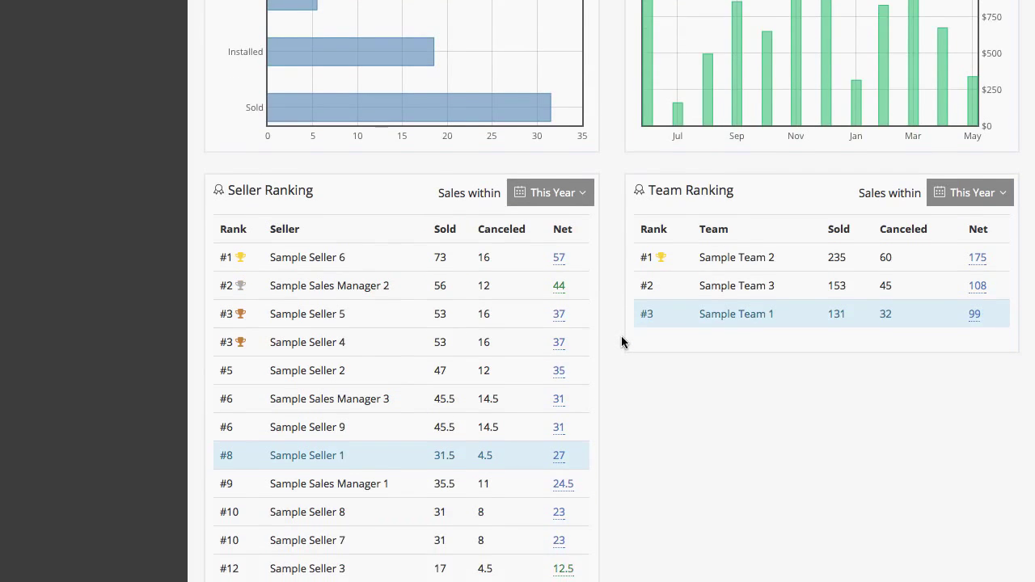
scroll(621, 342, down, 1)
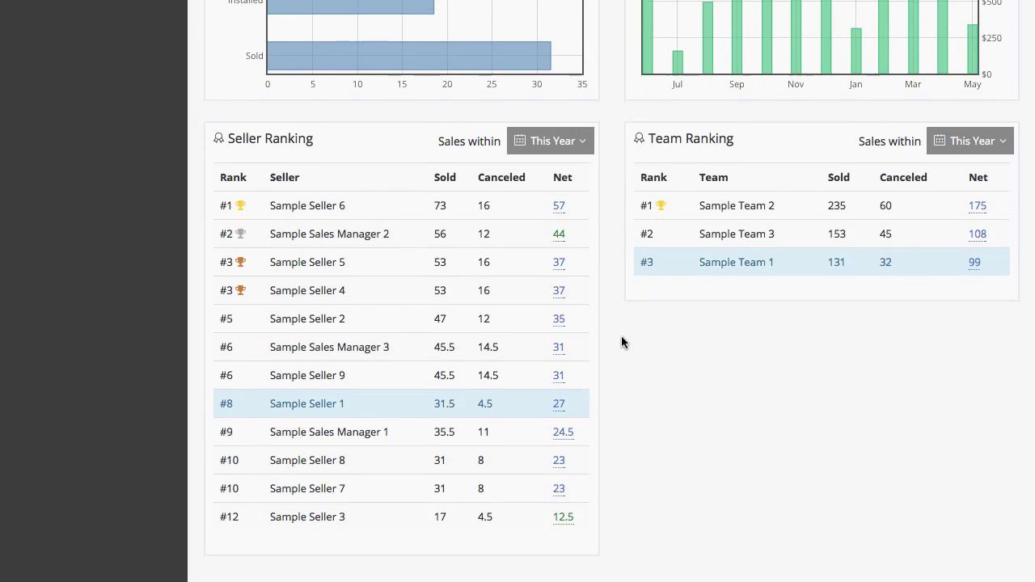
scroll(620, 342, down, 1)
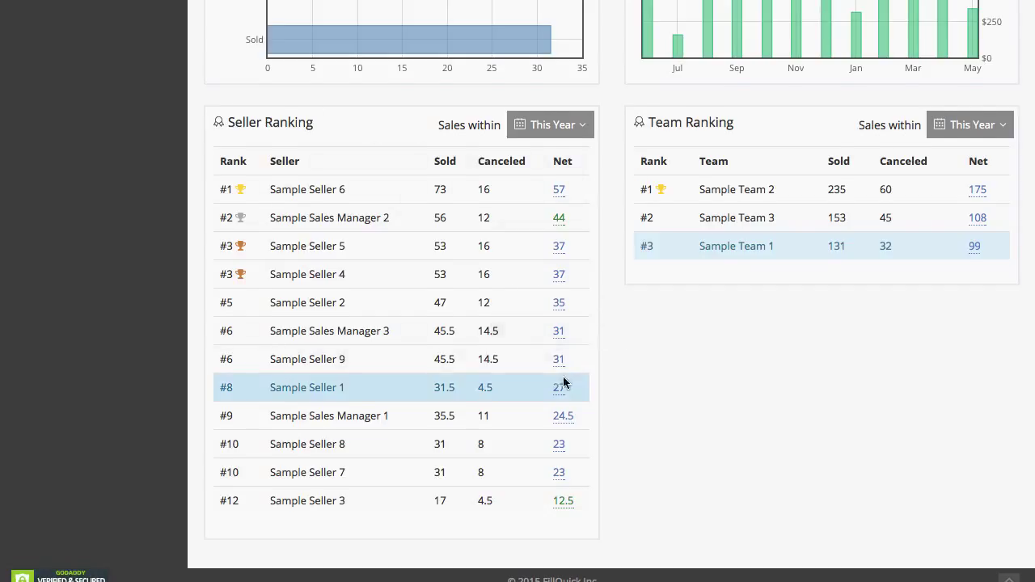
scroll(598, 396, down, 1)
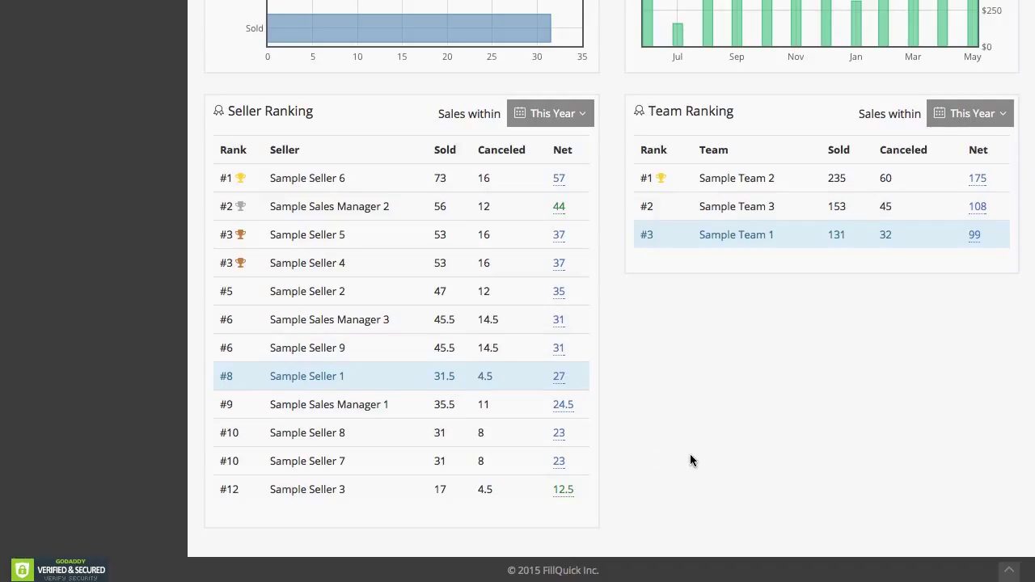
scroll(689, 464, up, 1)
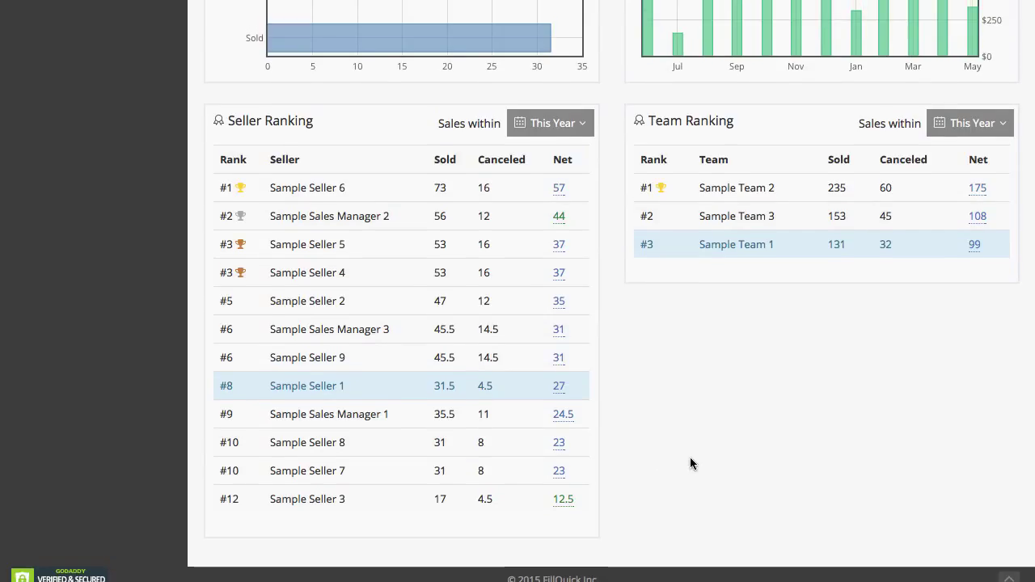
- Set the Seller Ranking's sales period to Last 7 Days and change it to This Month to compare the rankings
click(568, 124)
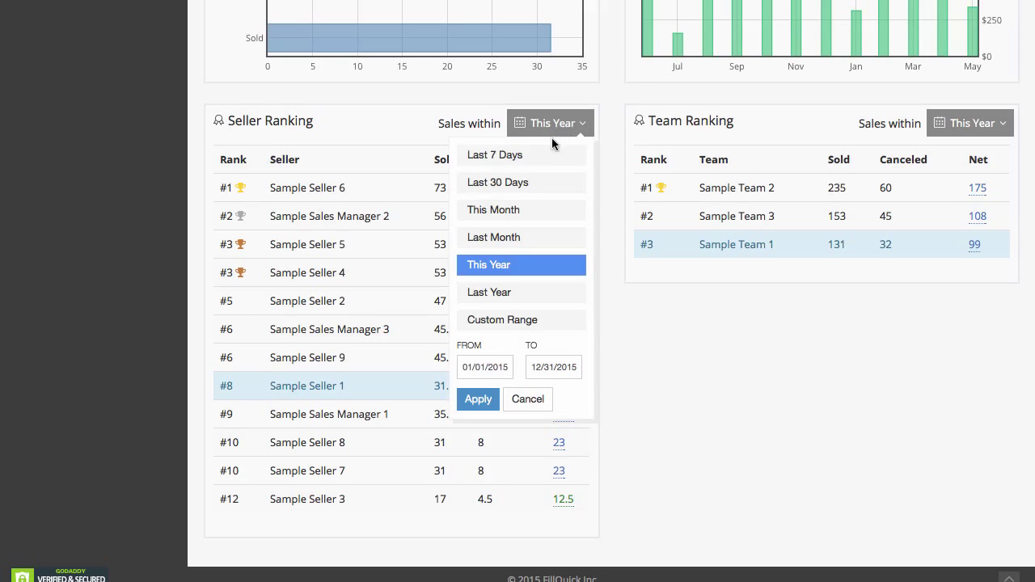
click(536, 158)
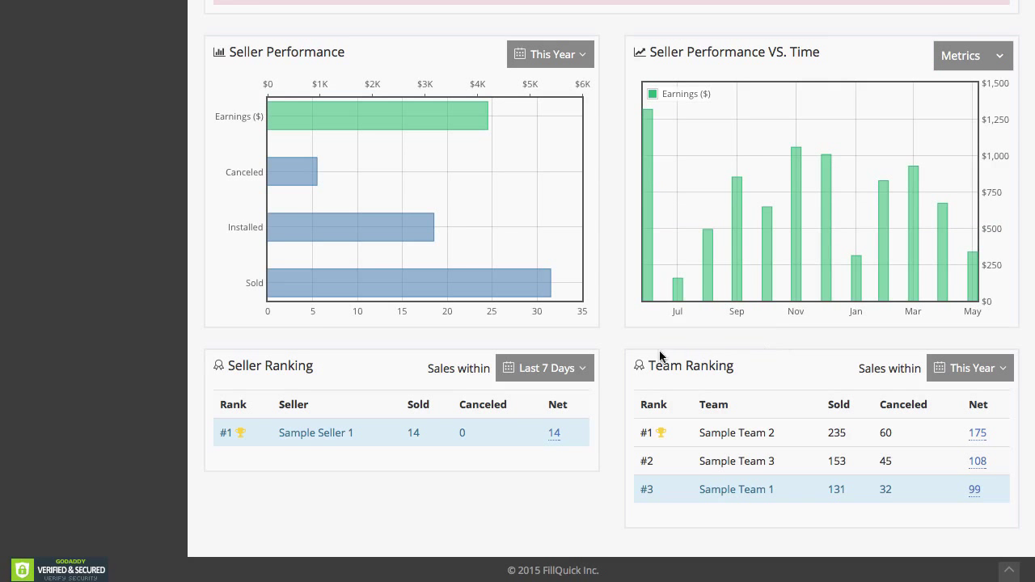
click(548, 54)
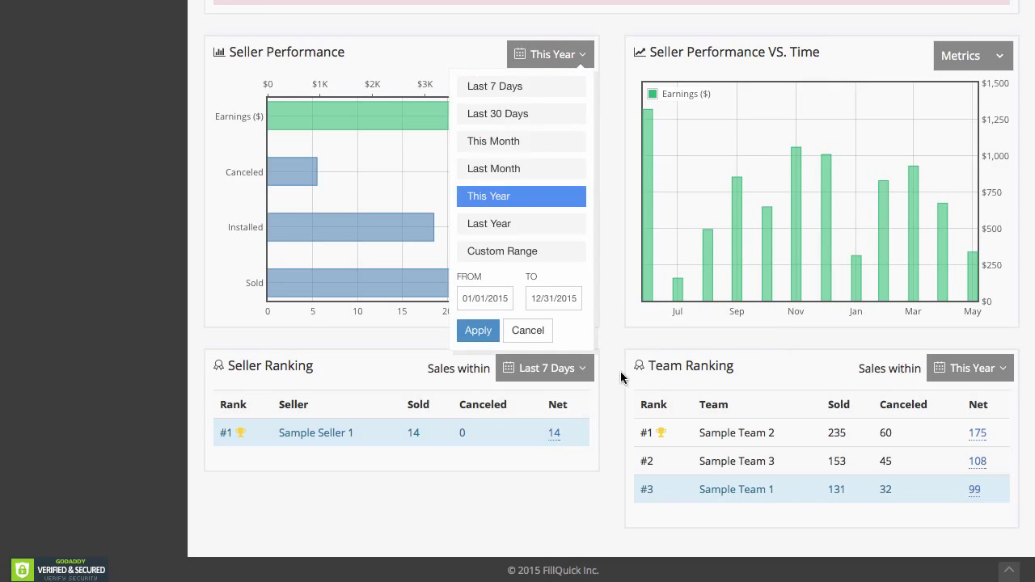
click(611, 349)
click(570, 370)
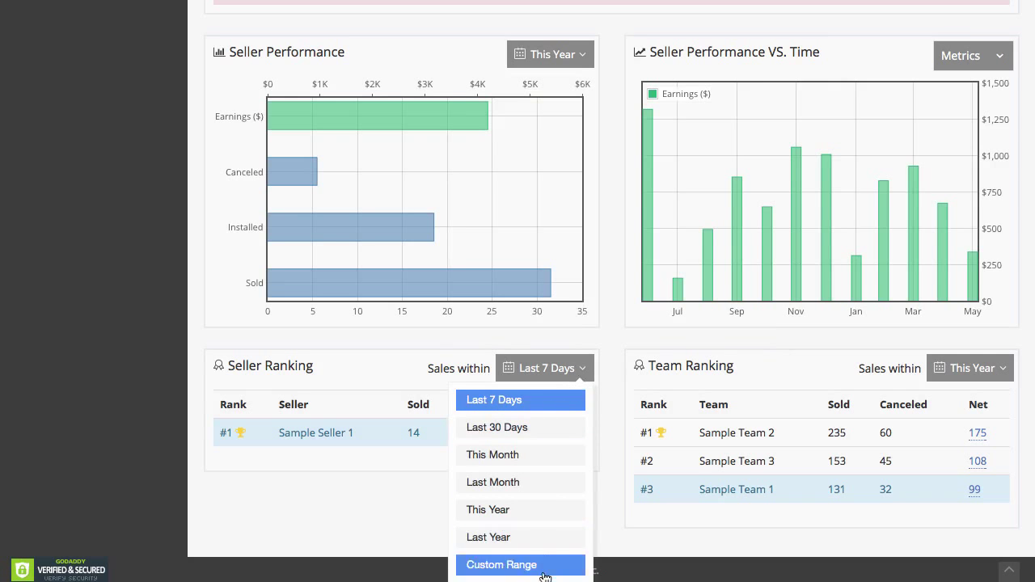
click(525, 455)
scroll(603, 484, down, 3)
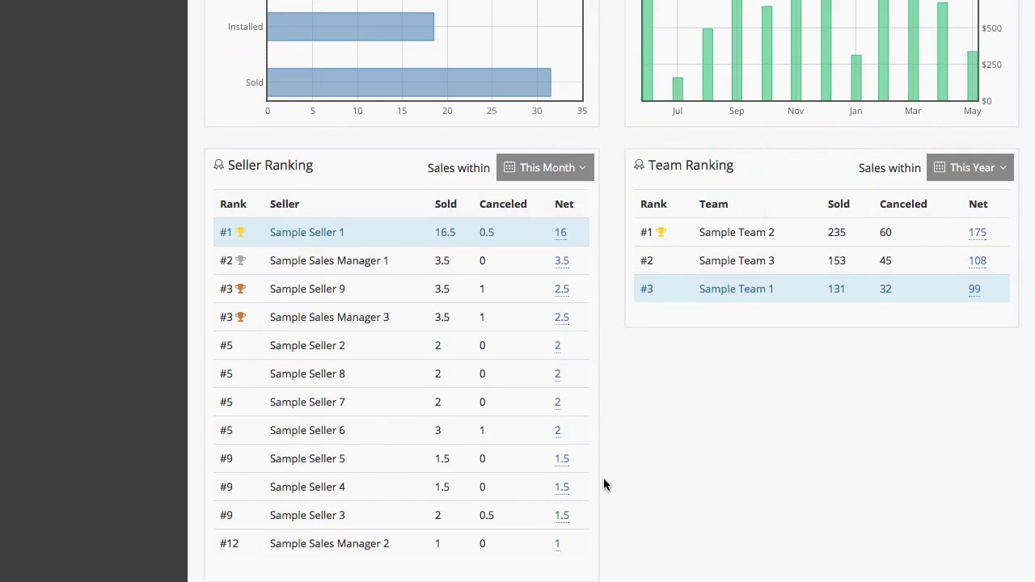
scroll(603, 484, down, 1)
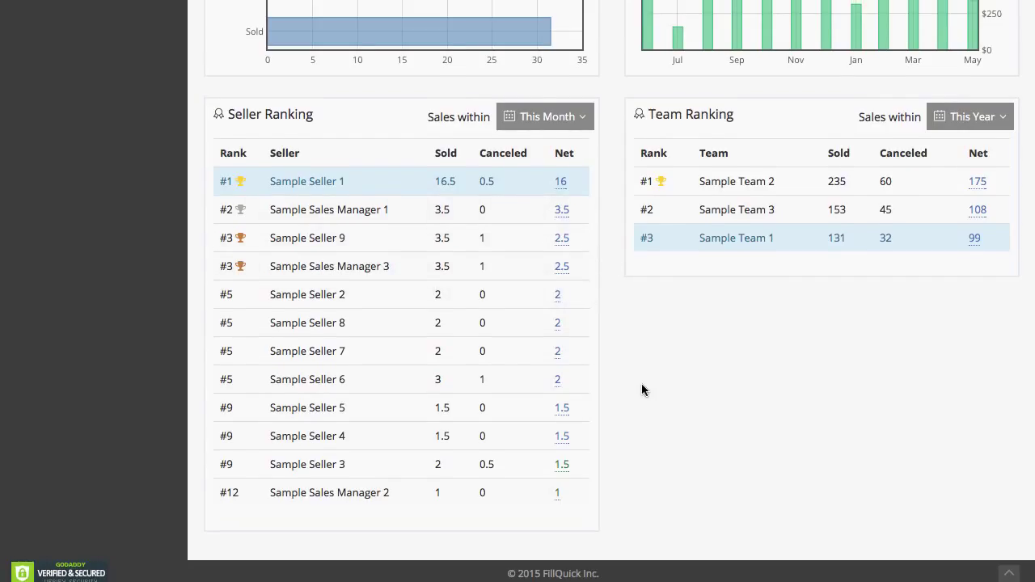
- View the Team Ranking's available date ranges and close them without choosing another one
scroll(641, 384, up, 1)
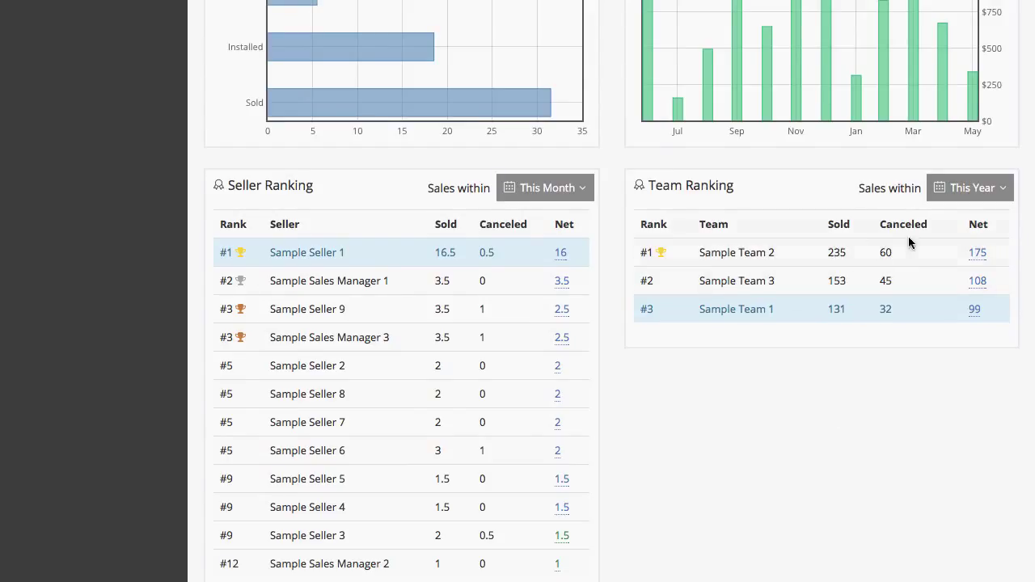
click(979, 189)
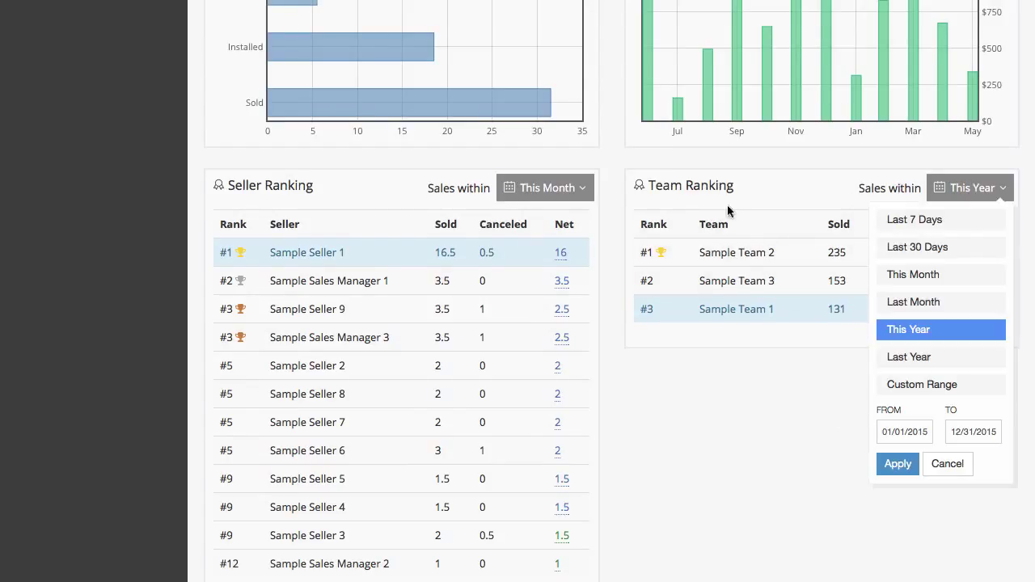
click(618, 147)
- Open the My Customers list under Customers and view its accounts
scroll(619, 147, up, 3)
scroll(620, 154, up, 4)
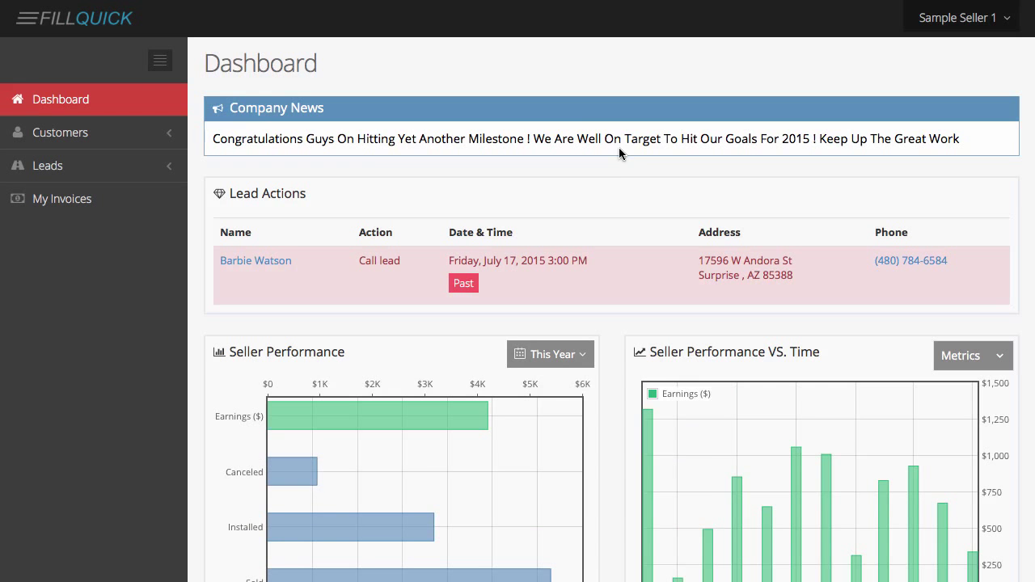
click(101, 135)
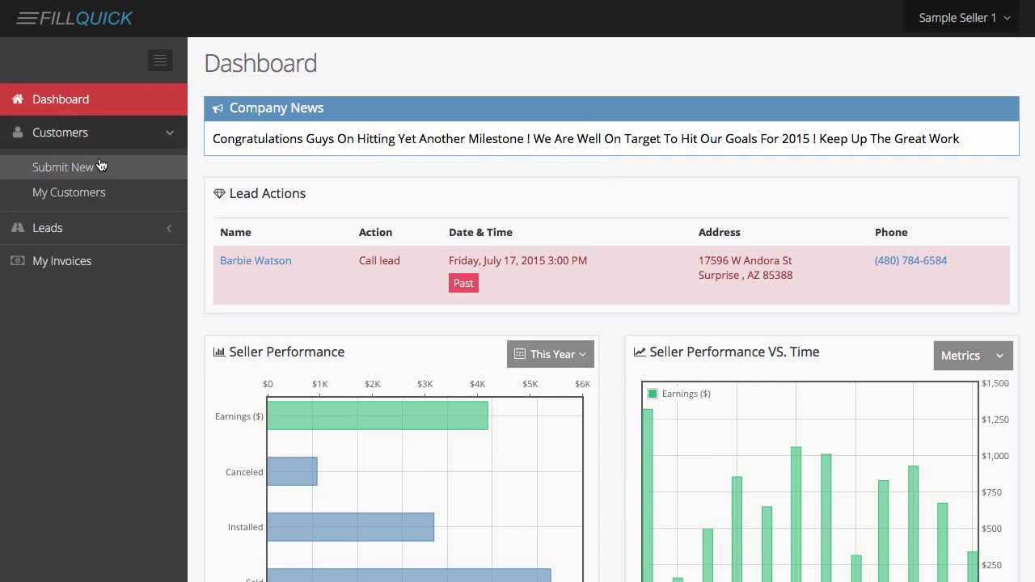
click(69, 192)
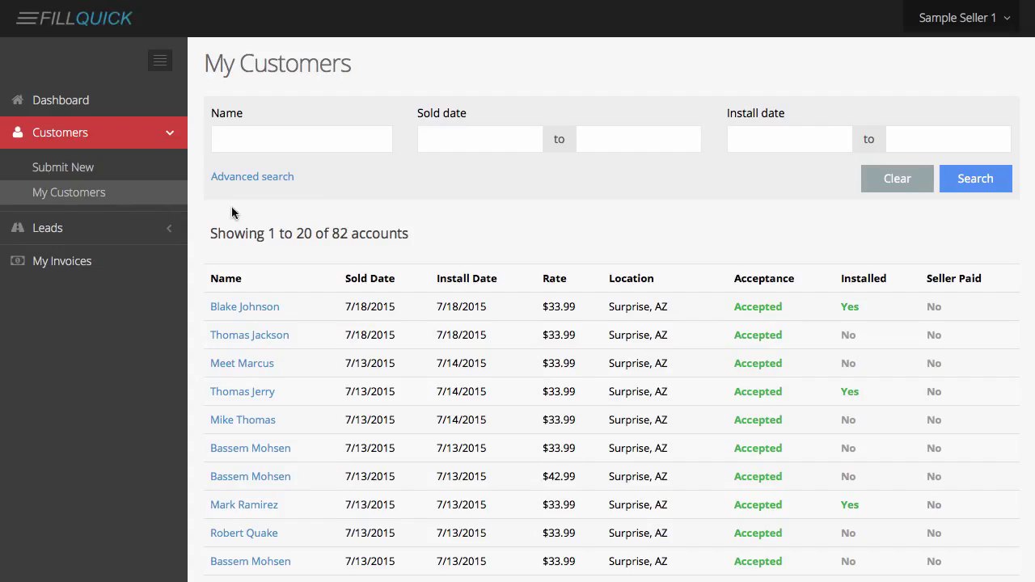
scroll(322, 206, down, 1)
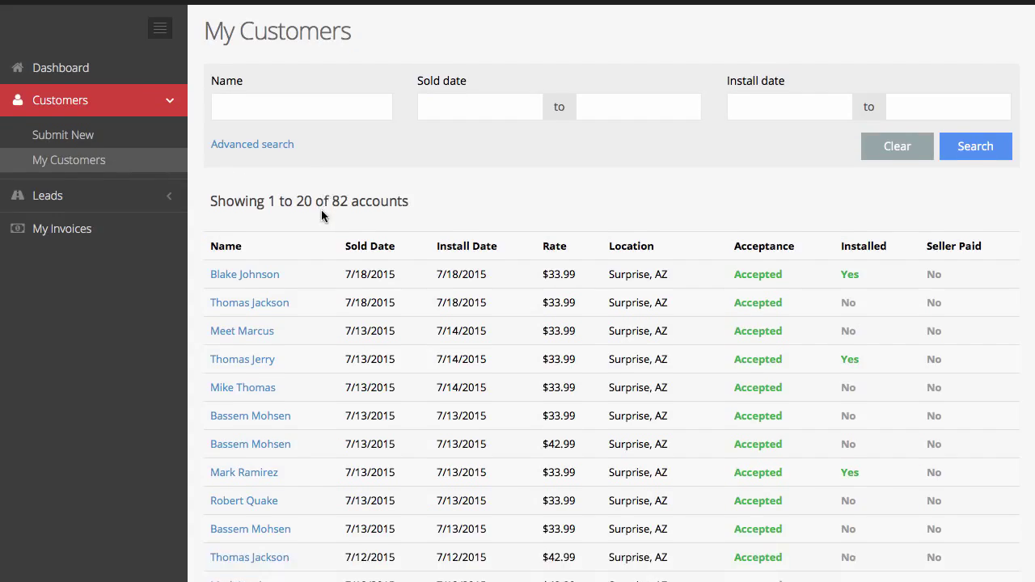
- Open the first listed customer's record and examine its account, seller, customer, installation, equipment, setup fee and monitoring details
click(251, 275)
scroll(520, 325, down, 7)
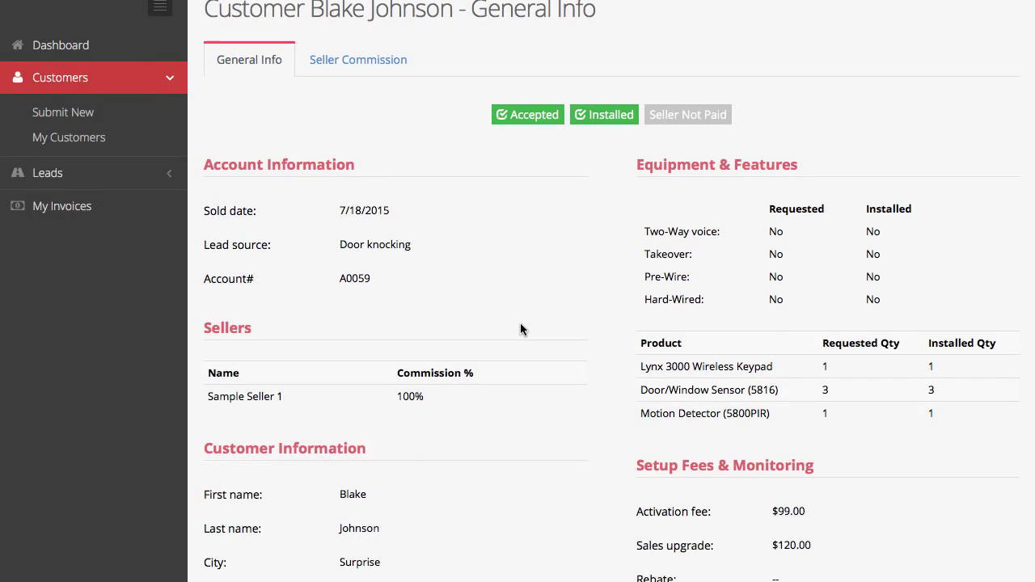
scroll(536, 334, up, 1)
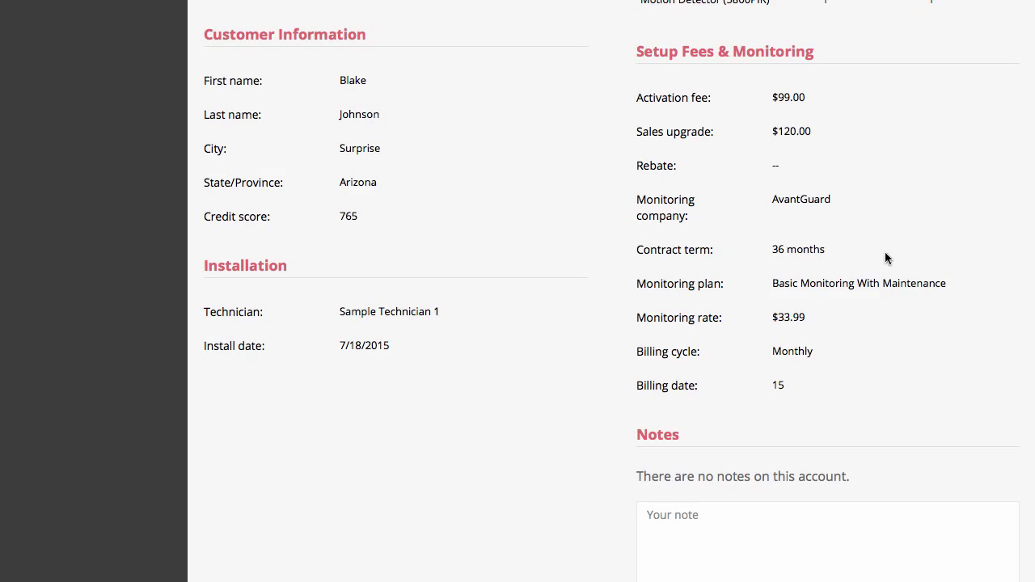
scroll(791, 241, up, 2)
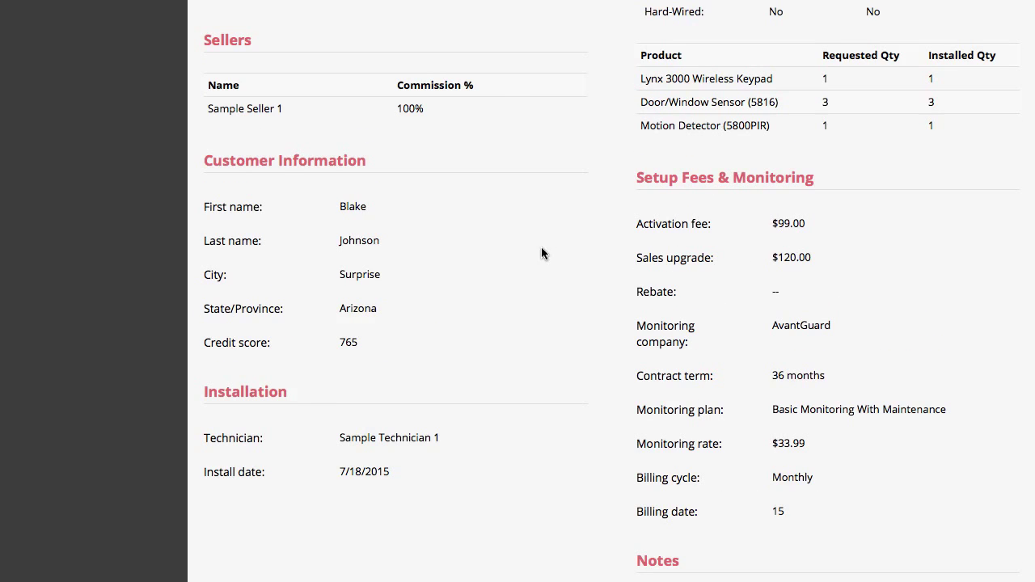
scroll(548, 312, up, 2)
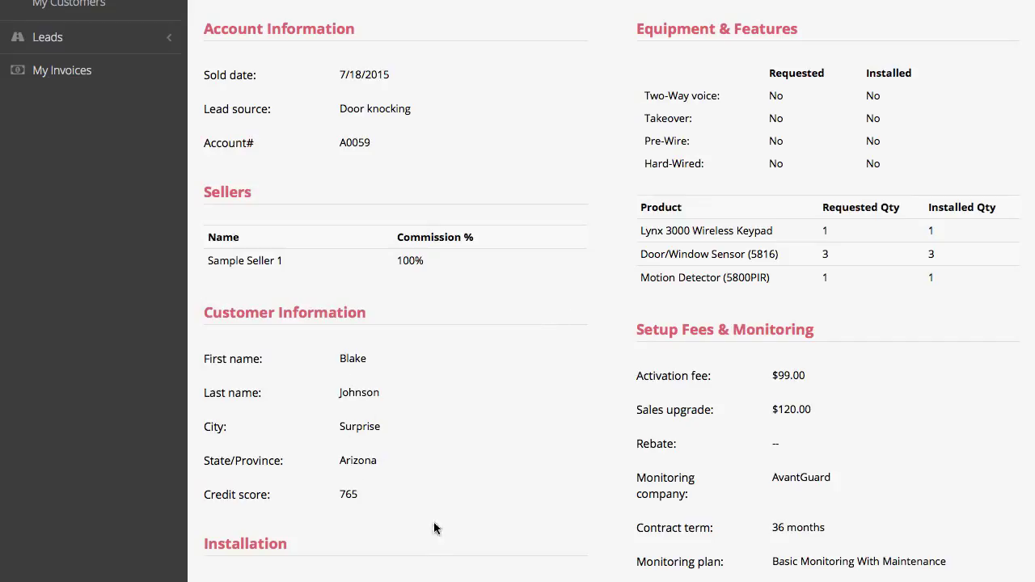
scroll(482, 432, up, 3)
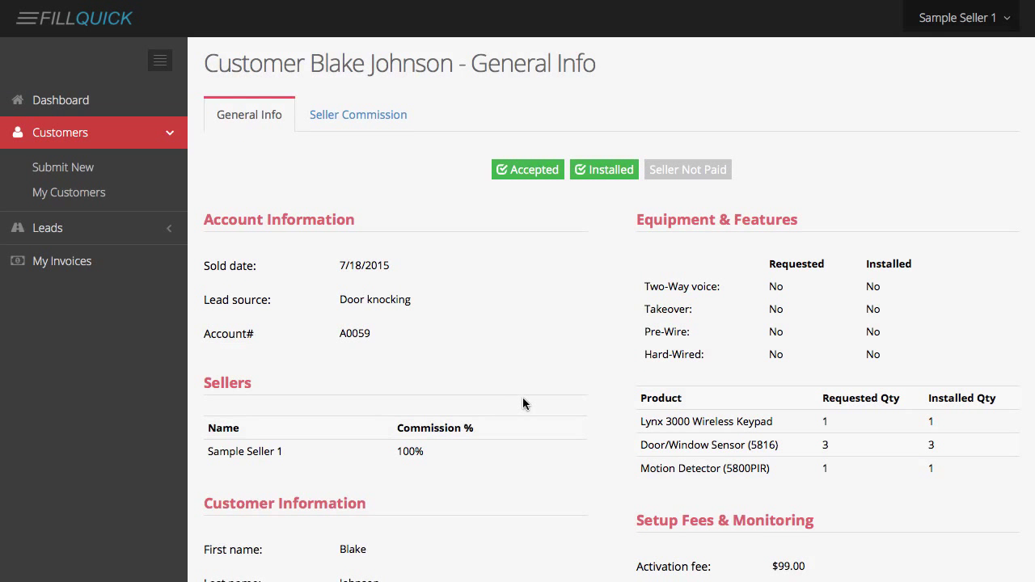
scroll(523, 398, down, 3)
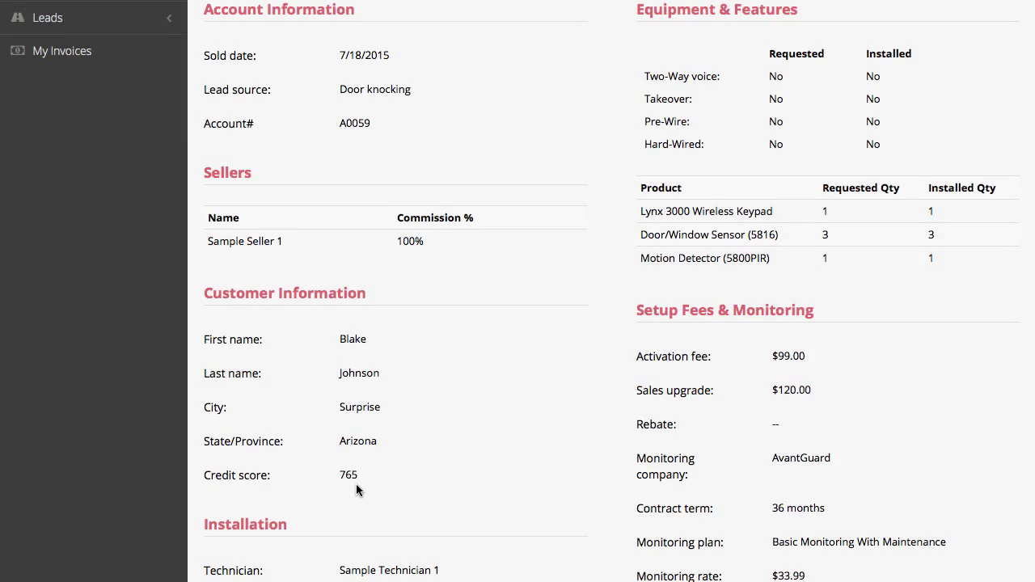
- View the customer's Seller Commission information and return to the My Customers list
scroll(473, 431, up, 3)
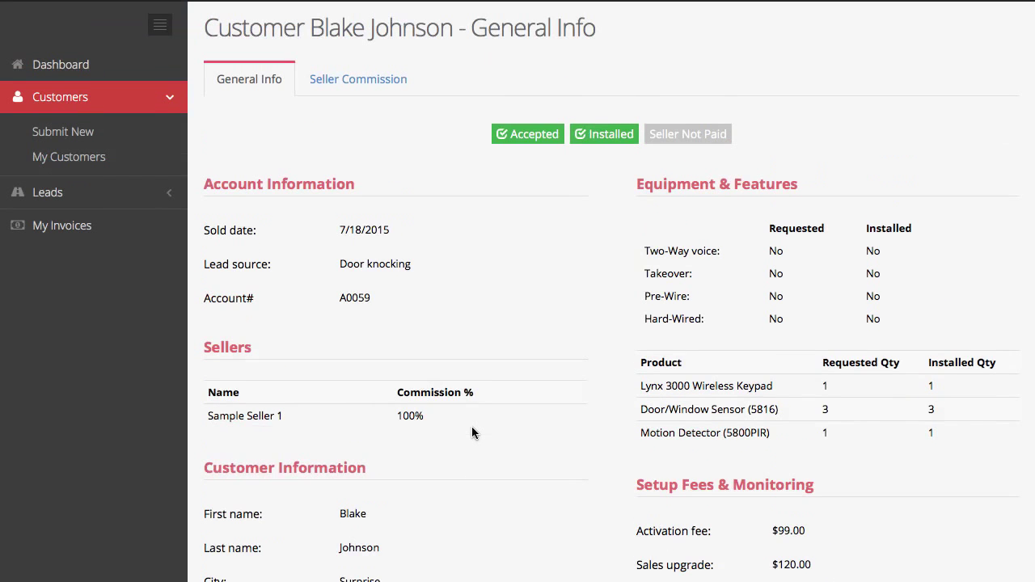
scroll(472, 427, up, 1)
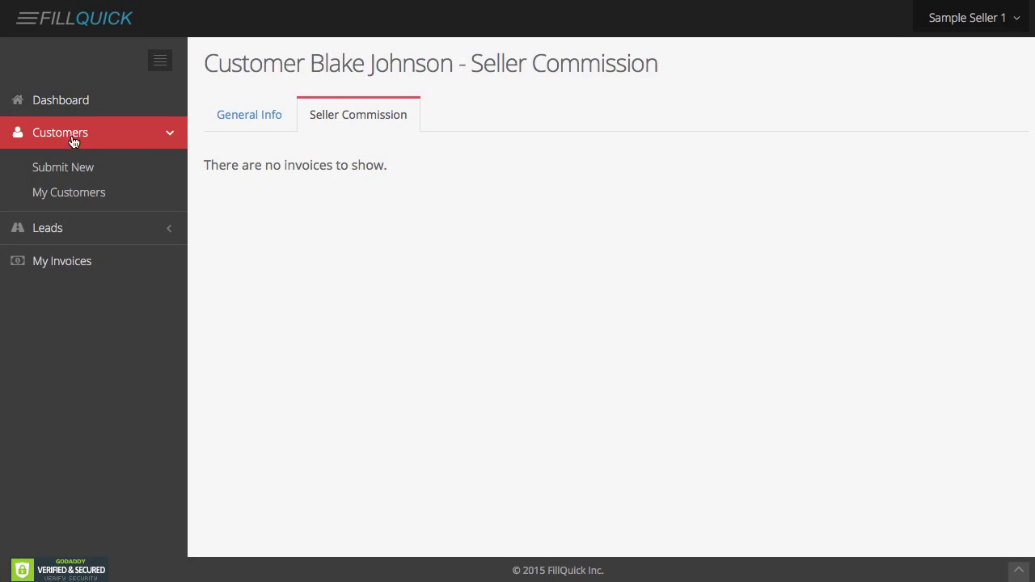
click(65, 194)
scroll(354, 414, down, 1)
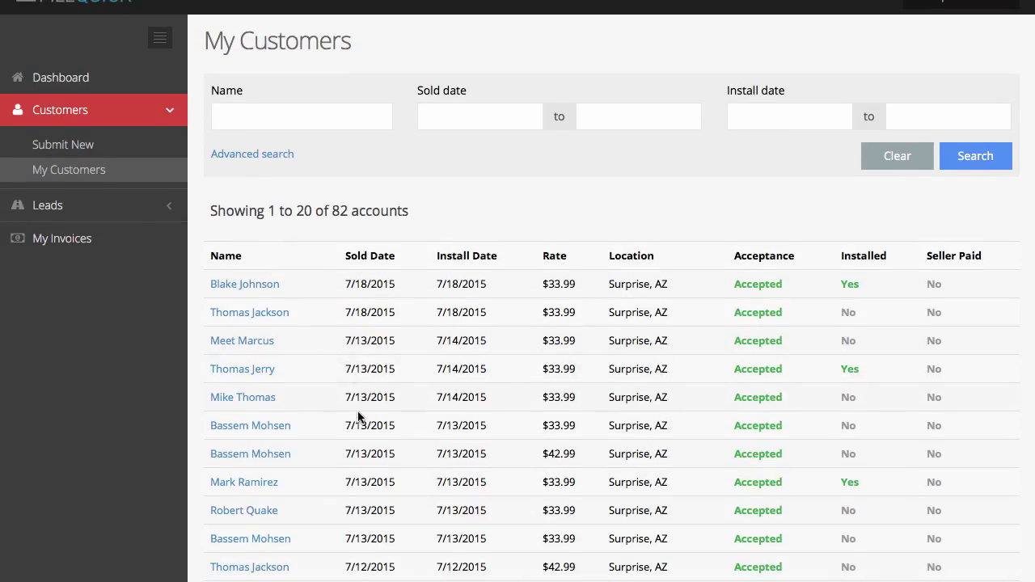
scroll(374, 345, up, 1)
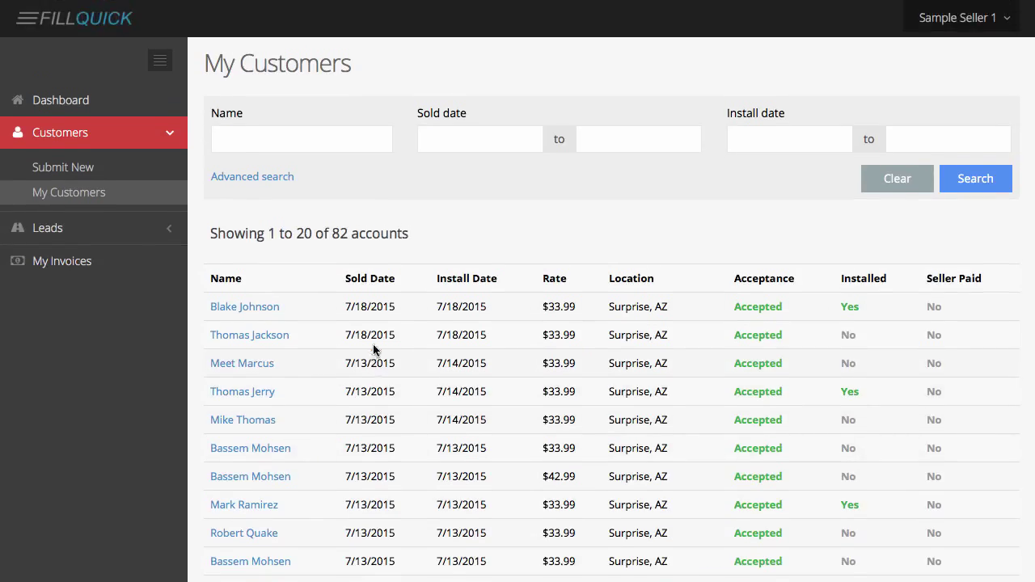
- Search My Customers by the customer's last name and open the matching record to check its installation status
click(337, 139)
text(jerry)
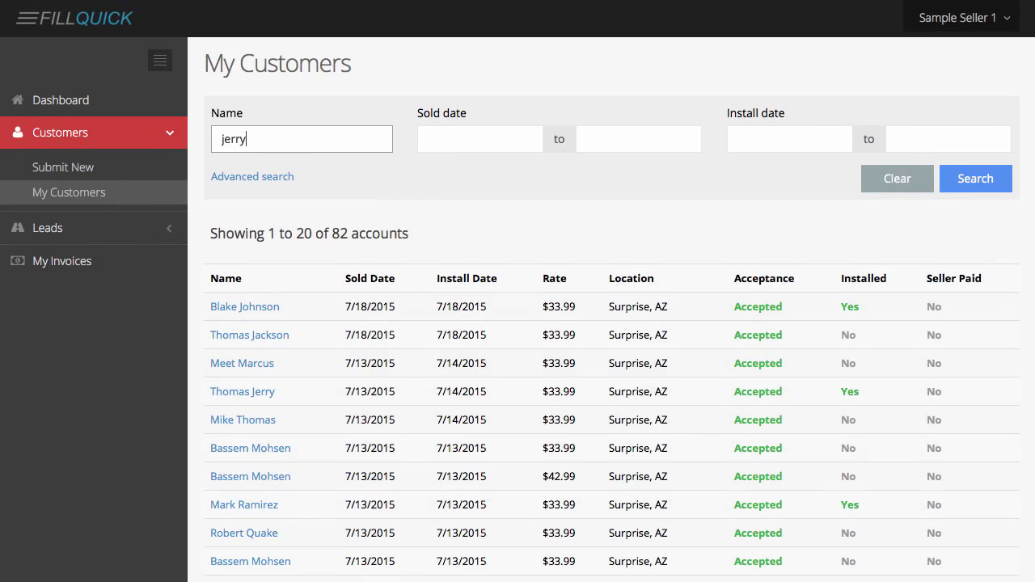
key(Return)
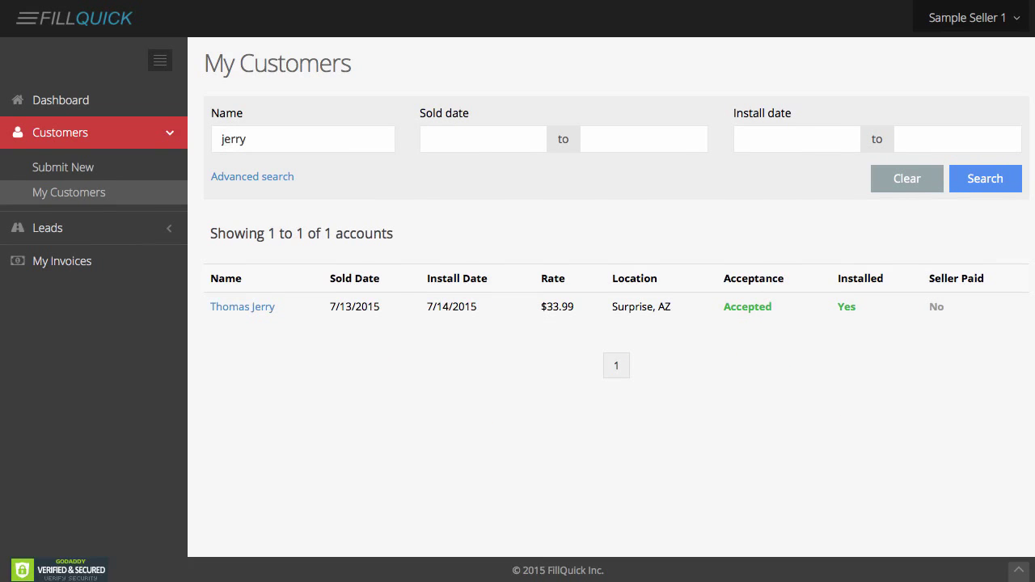
click(240, 309)
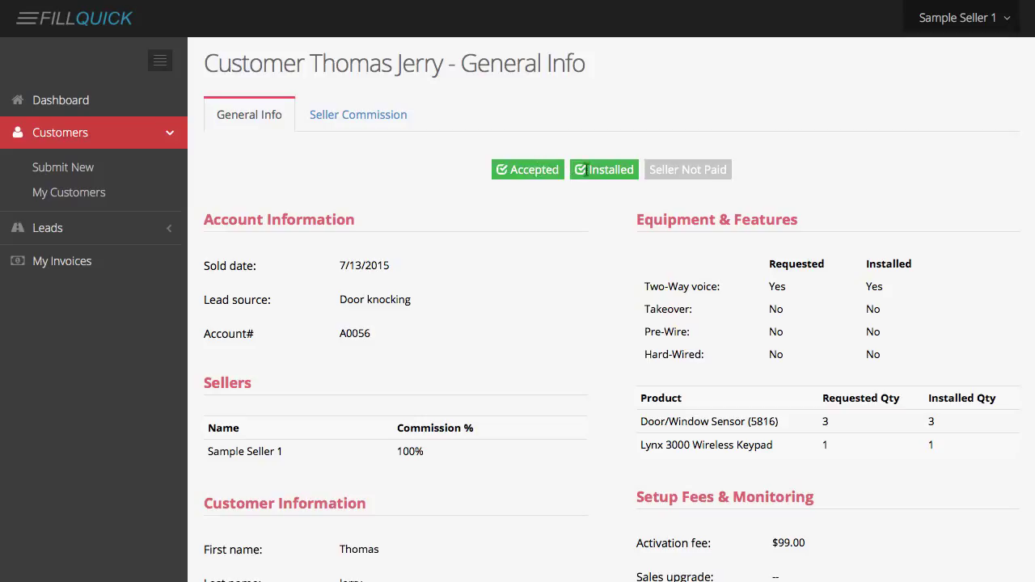
drag(579, 168, 629, 170)
click(625, 219)
- Open the My Leads list and review the full details of the second candidate lead, located in Mount Vernon, IL
click(81, 236)
click(74, 225)
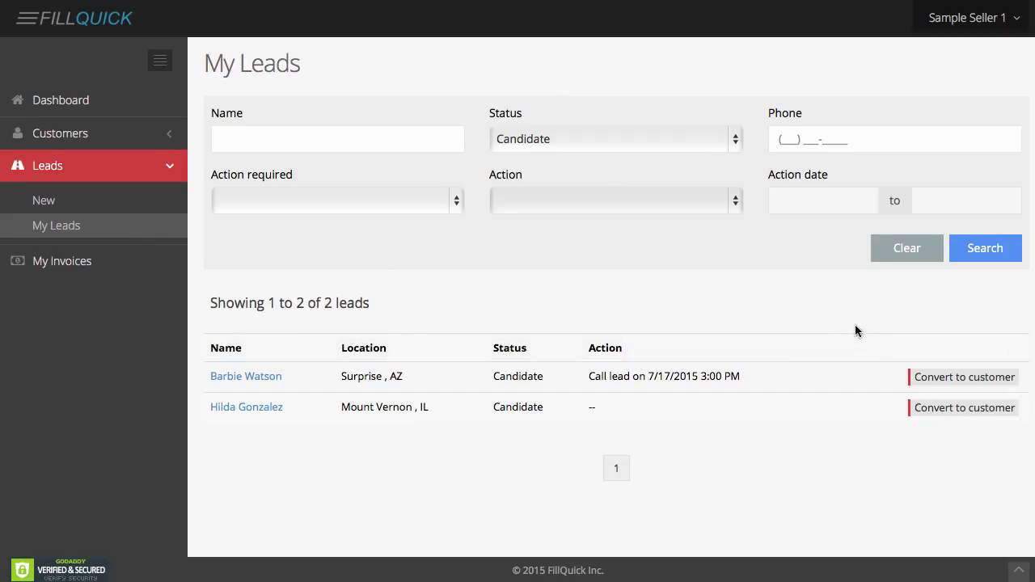
click(241, 406)
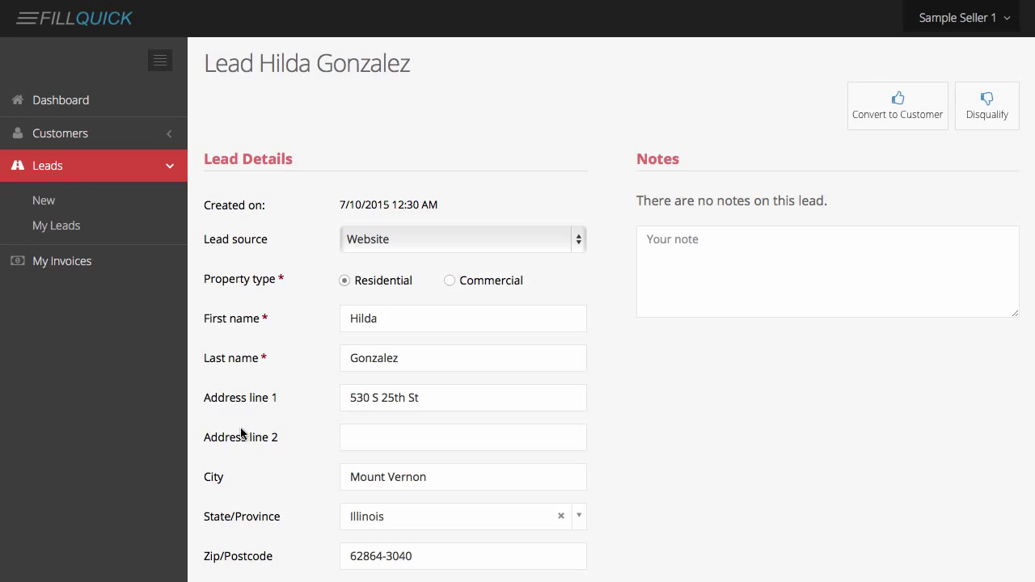
scroll(724, 442, down, 6)
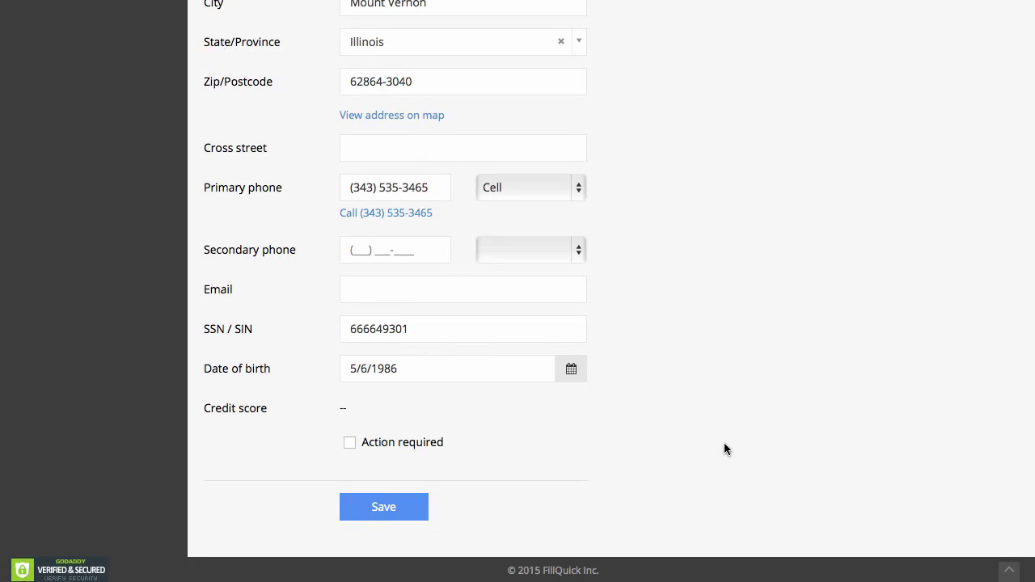
scroll(724, 442, up, 6)
scroll(724, 443, down, 6)
- Mark the lead as Action required and set its action to Visit lead
click(351, 443)
scroll(669, 480, down, 2)
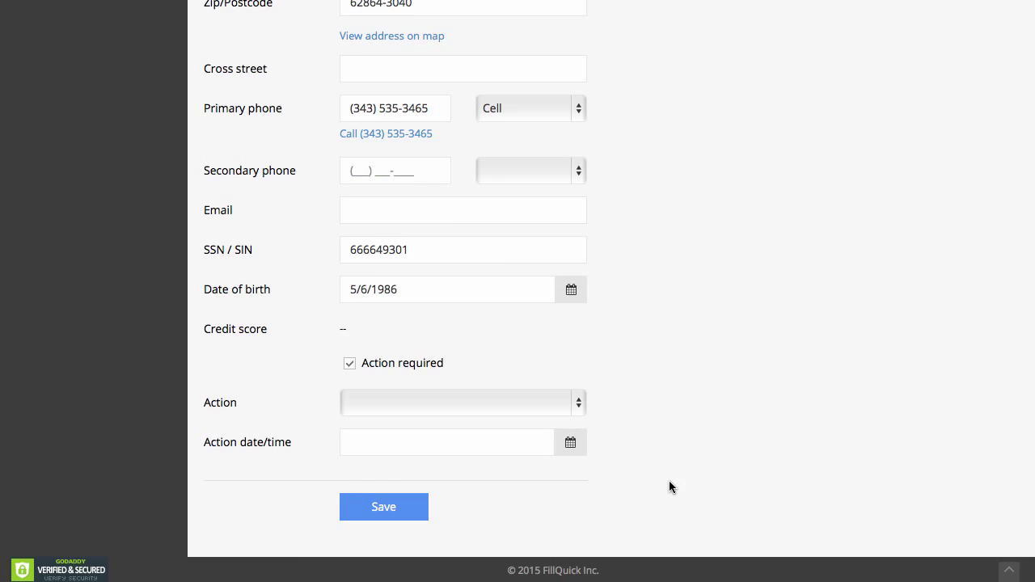
click(512, 413)
click(501, 441)
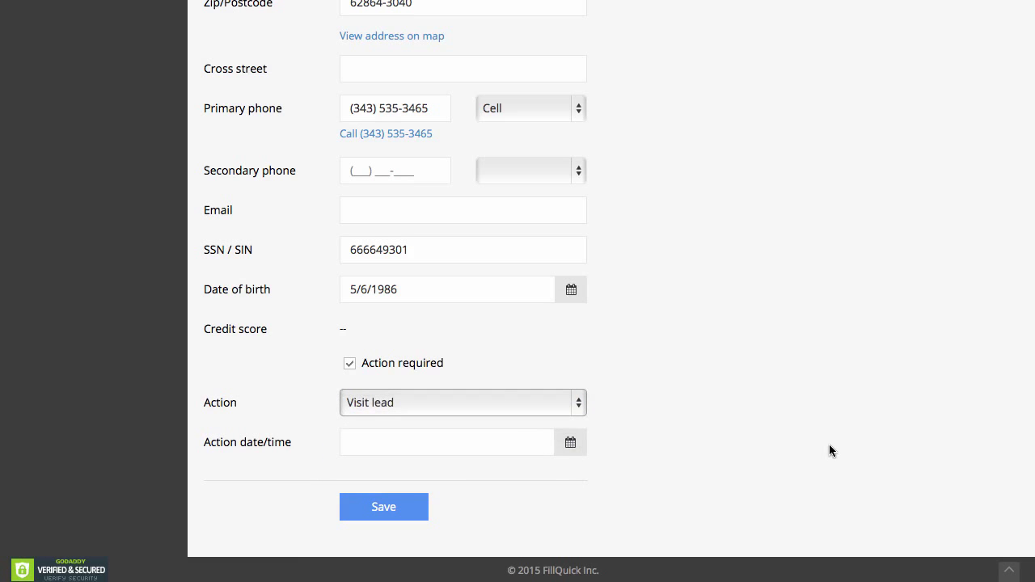
- Set the lead's action date and time to 7/25/2015 3:00 PM and save the lead
click(506, 445)
scroll(566, 485, down, 2)
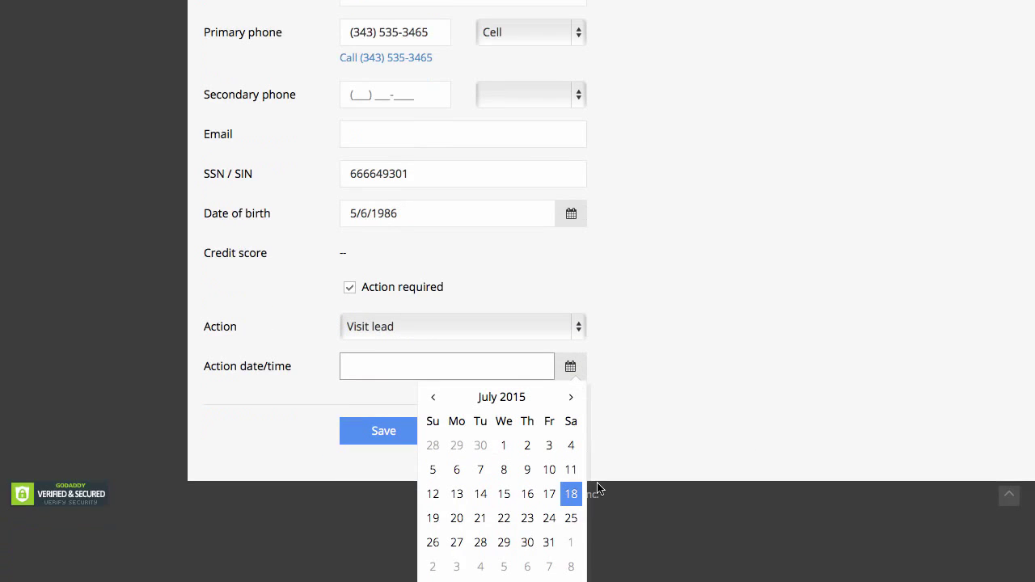
click(564, 522)
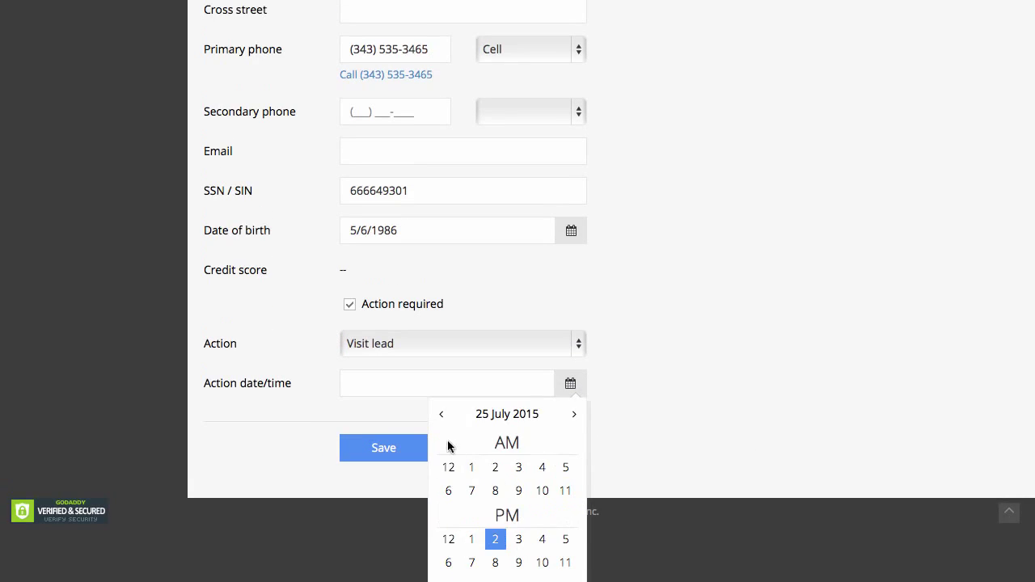
click(517, 541)
click(455, 519)
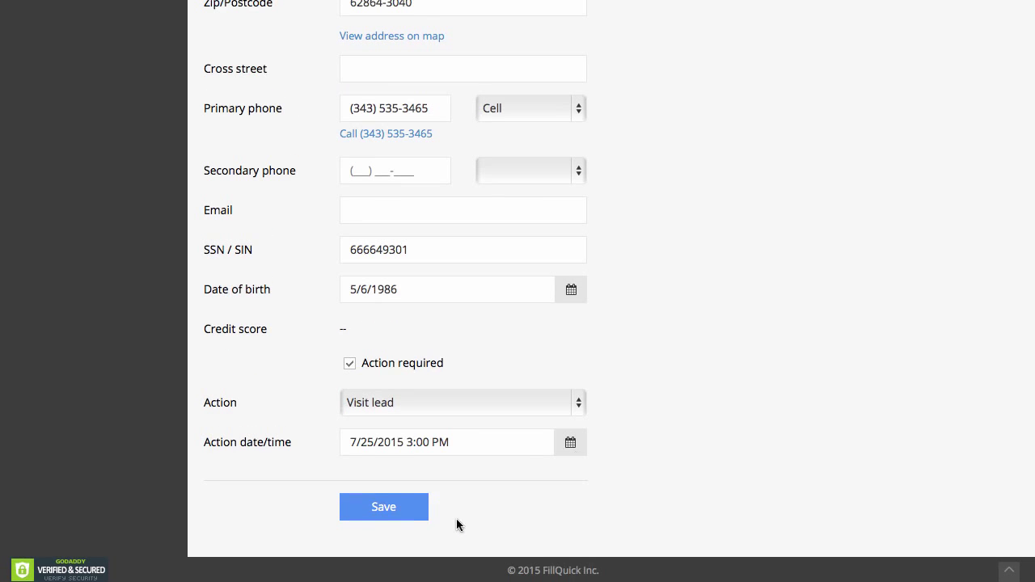
click(404, 508)
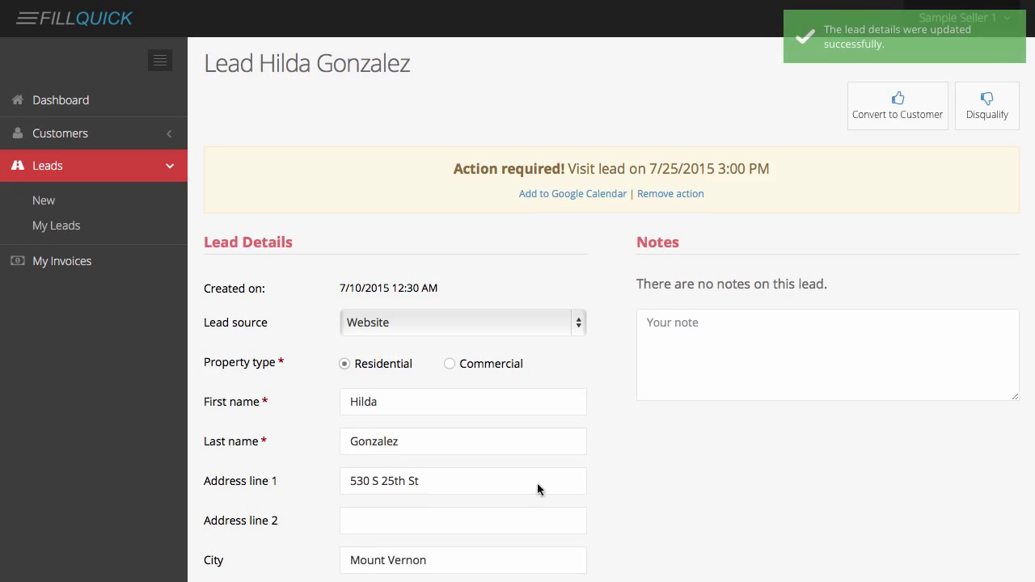
- Return to the Dashboard and check the scheduled visit under Lead Actions
click(81, 104)
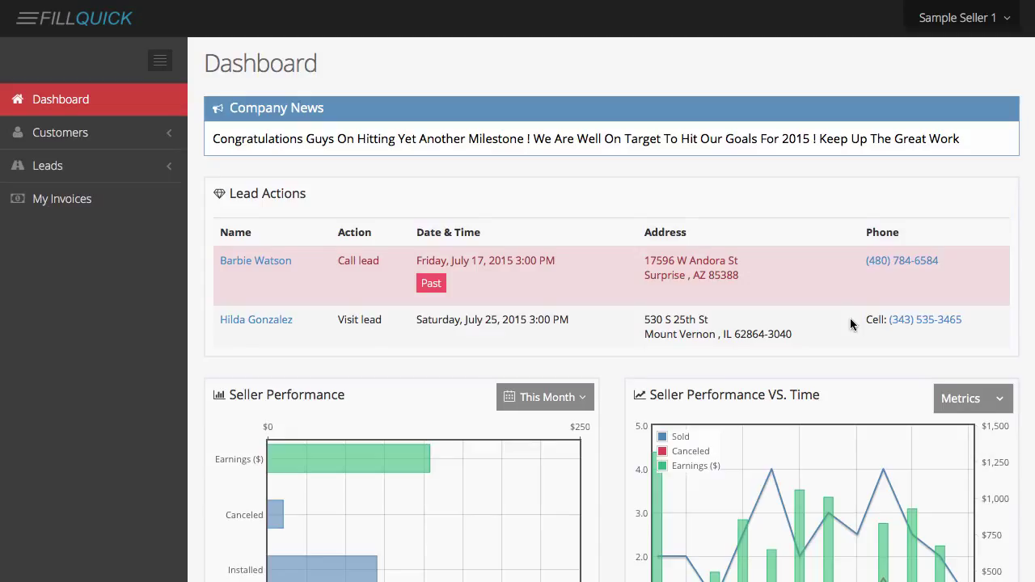
scroll(849, 318, down, 2)
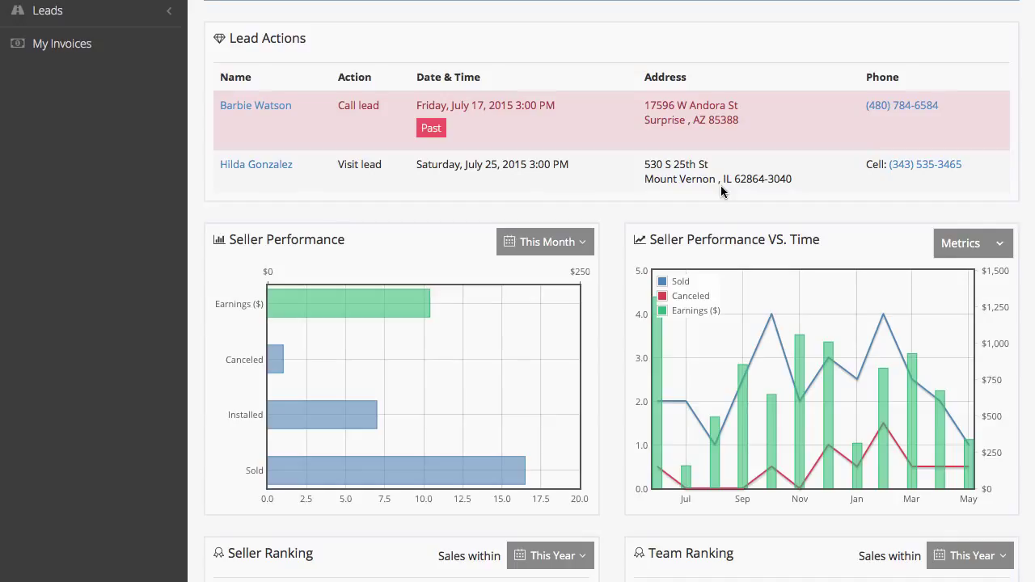
scroll(722, 187, up, 1)
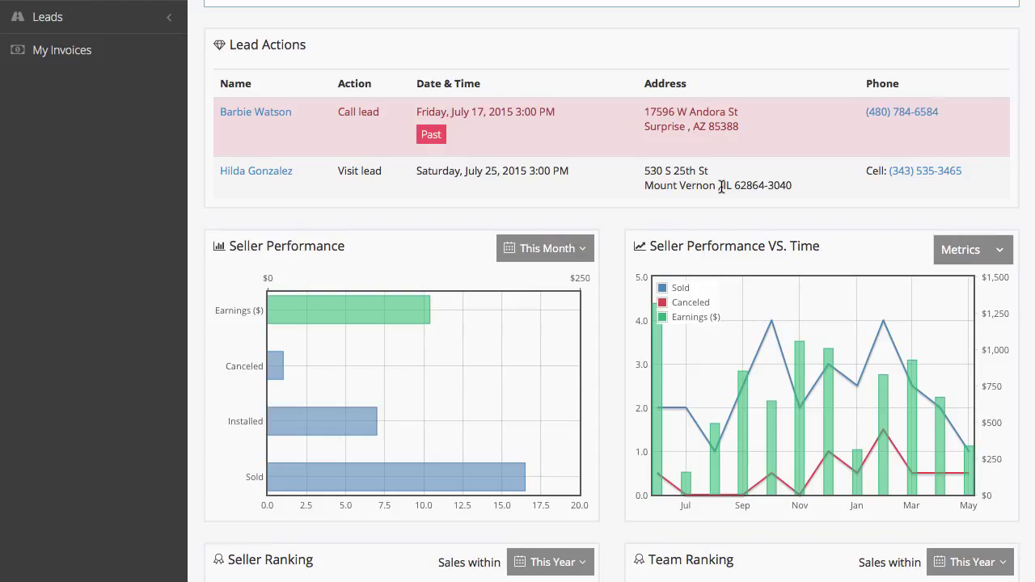
scroll(722, 188, up, 4)
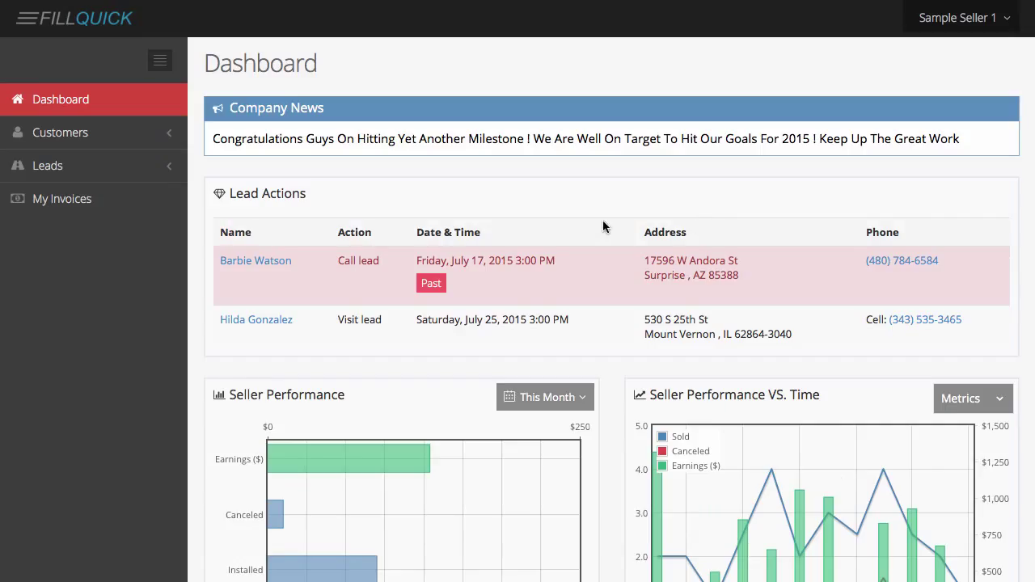
- Open My Invoices and review the listed commission payments by paid date
click(70, 206)
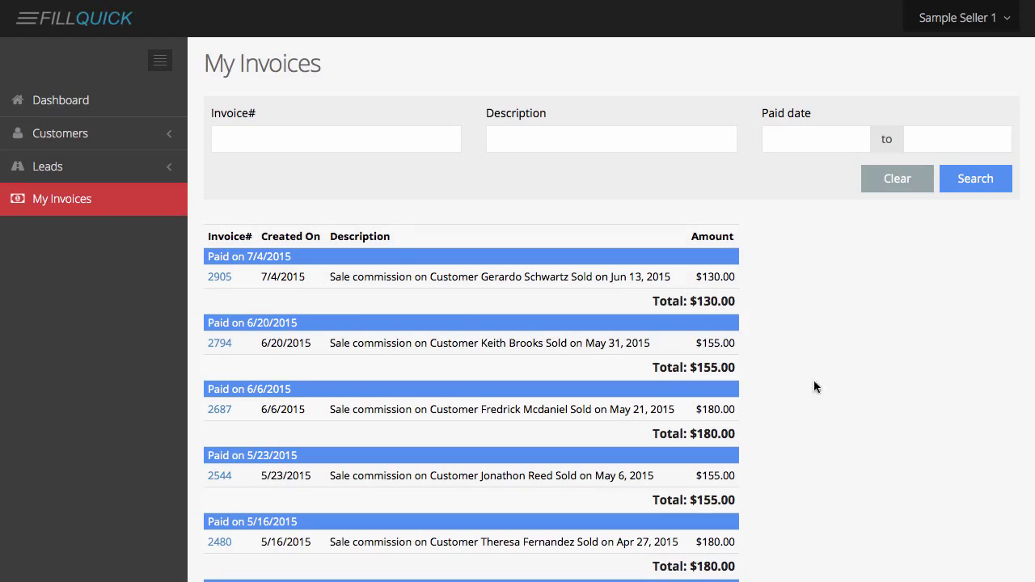
scroll(951, 421, down, 3)
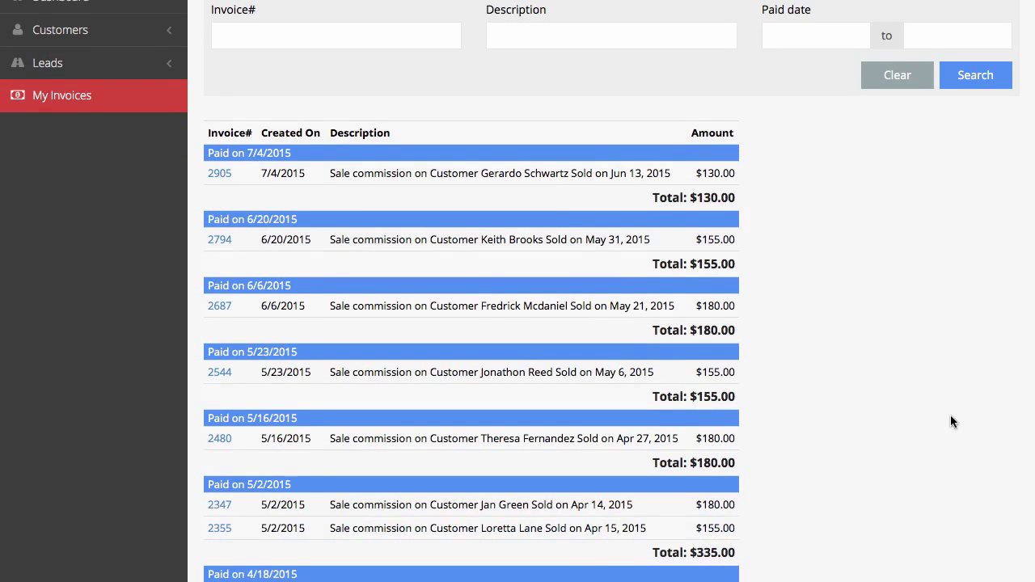
scroll(950, 413, up, 3)
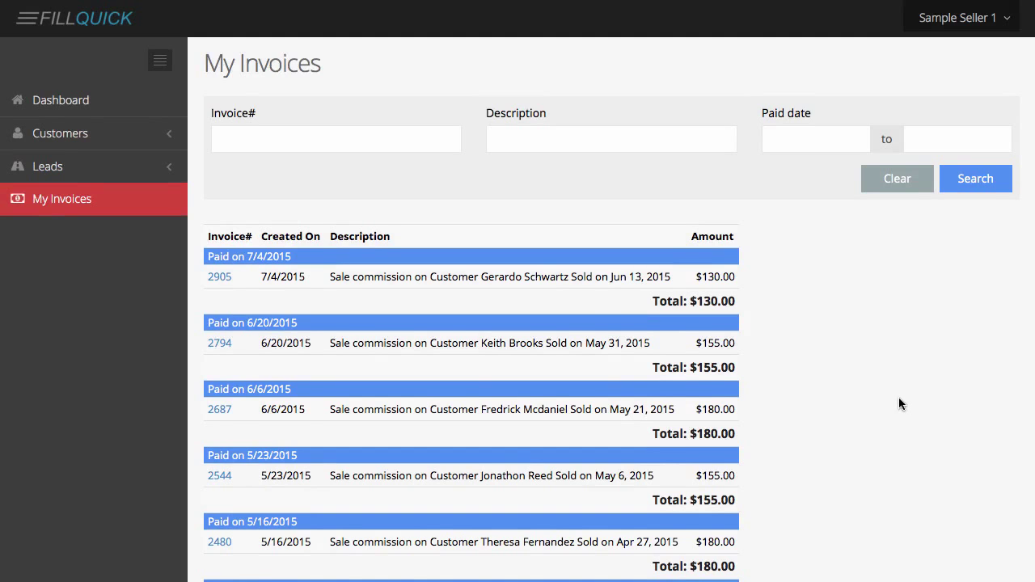
scroll(898, 403, down, 1)
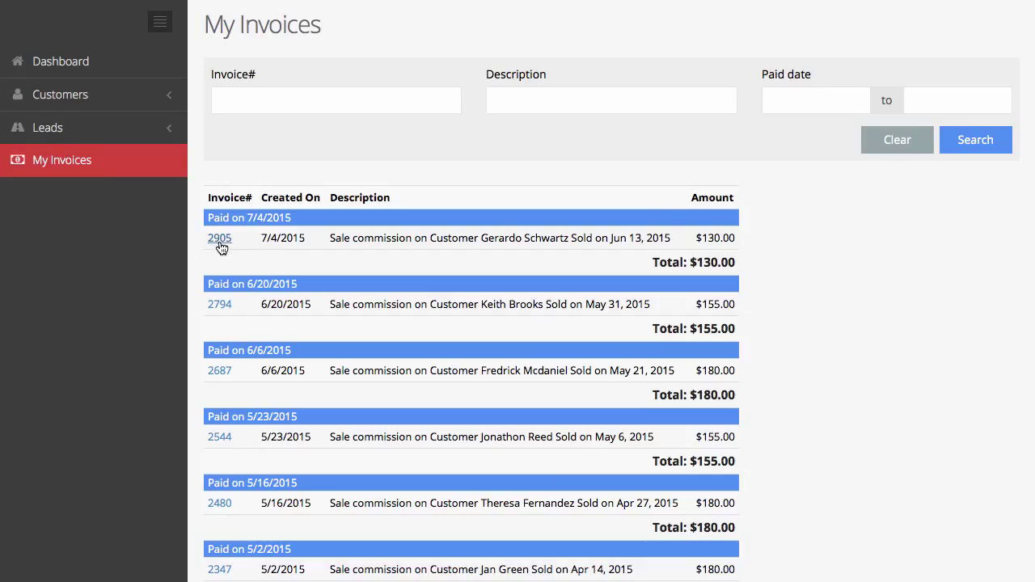
- Open the invoice paid on 7/4/2015 and examine its starting commission, deductions and commission percentage in the total
drag(247, 219, 267, 222)
click(220, 241)
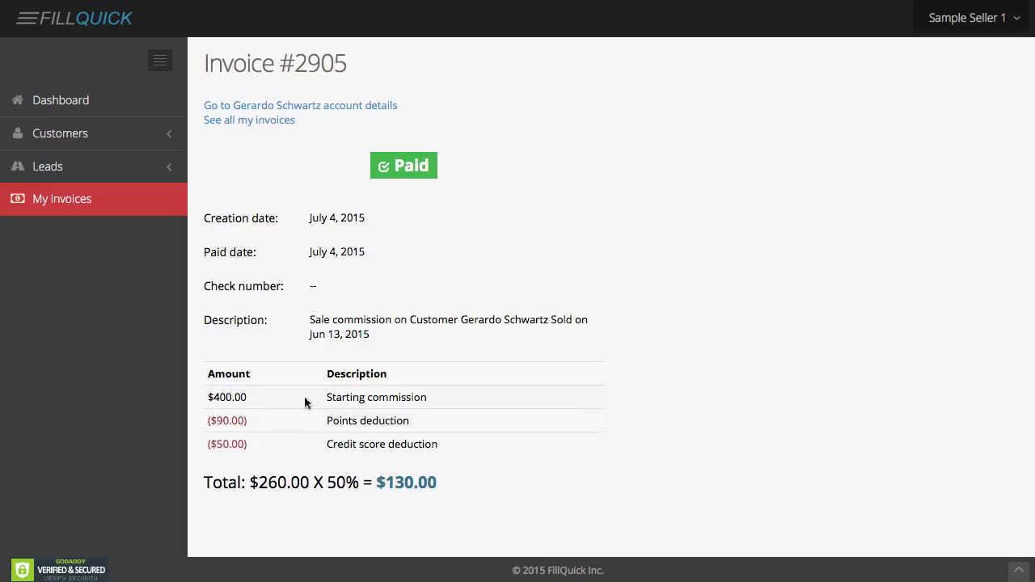
drag(325, 398, 446, 393)
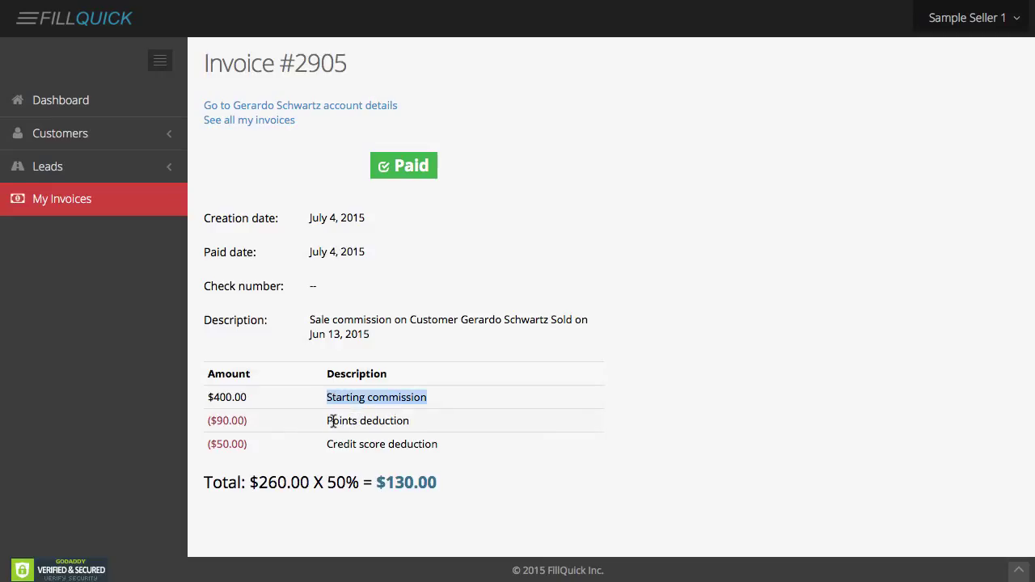
drag(332, 420, 416, 424)
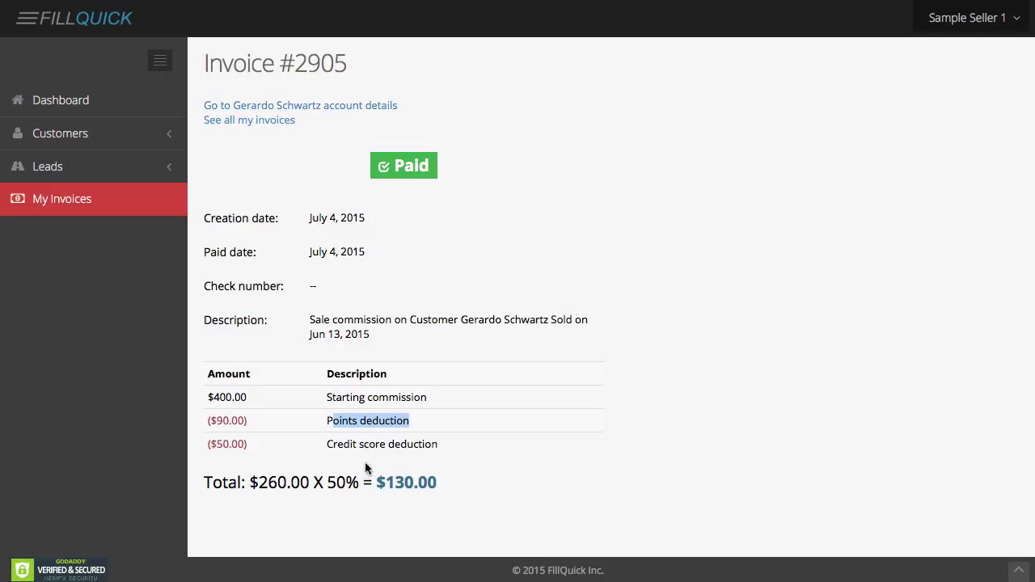
drag(249, 446, 223, 446)
drag(315, 483, 372, 483)
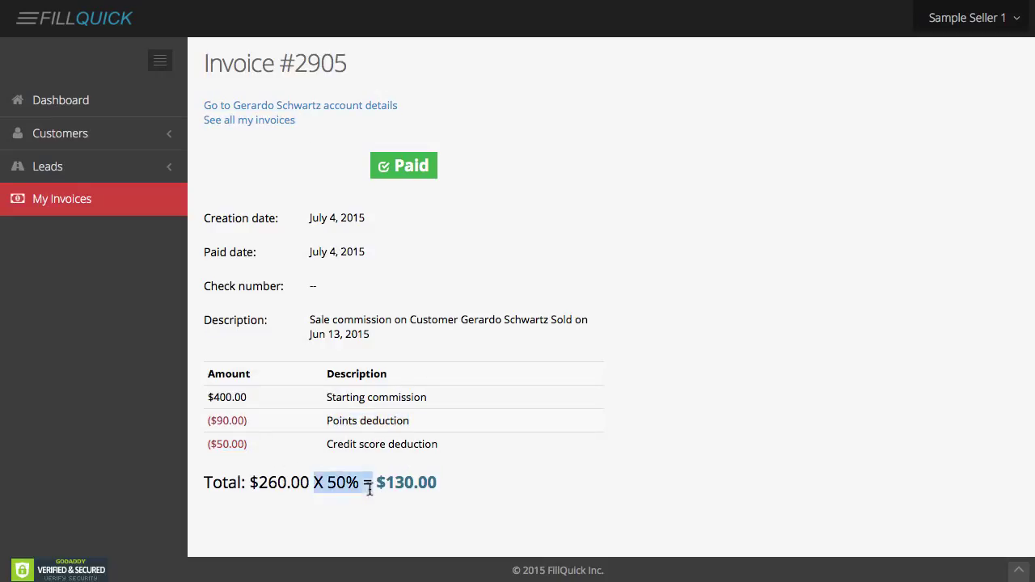
click(417, 479)
- Open the account details linked from the invoice, review the equipment, monitoring and notes, and return to My Invoices
click(272, 106)
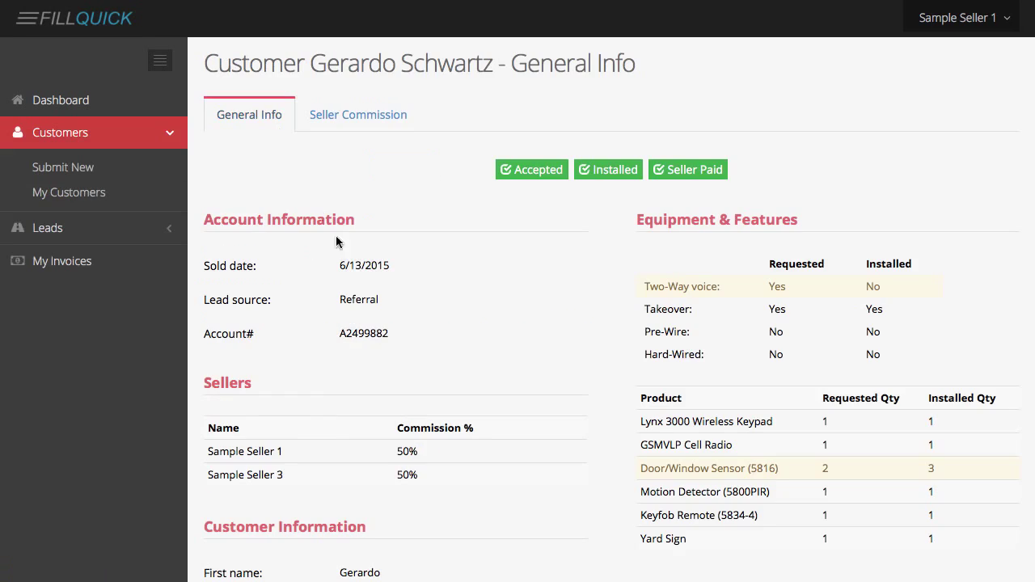
scroll(686, 347, down, 3)
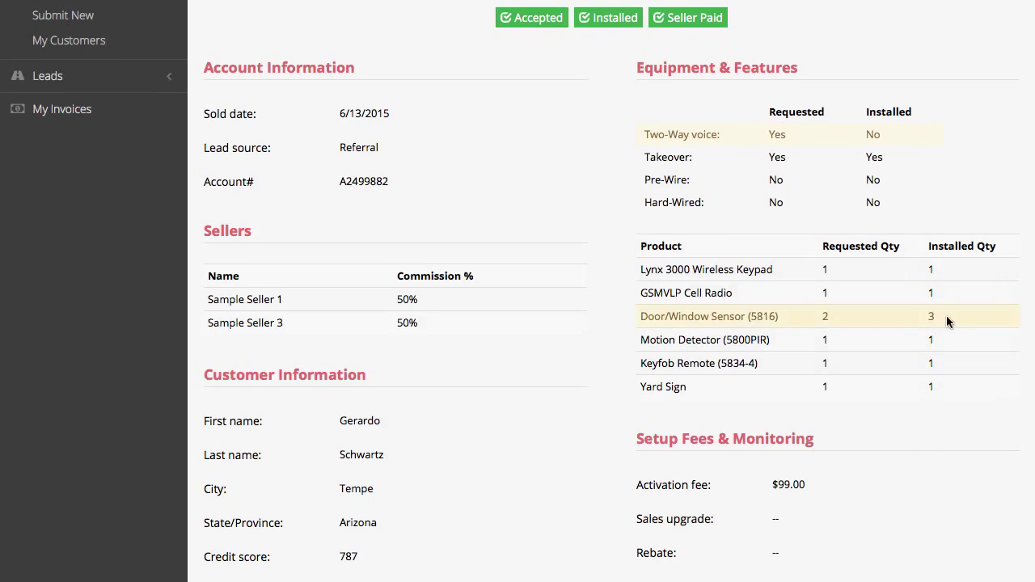
scroll(906, 474, down, 10)
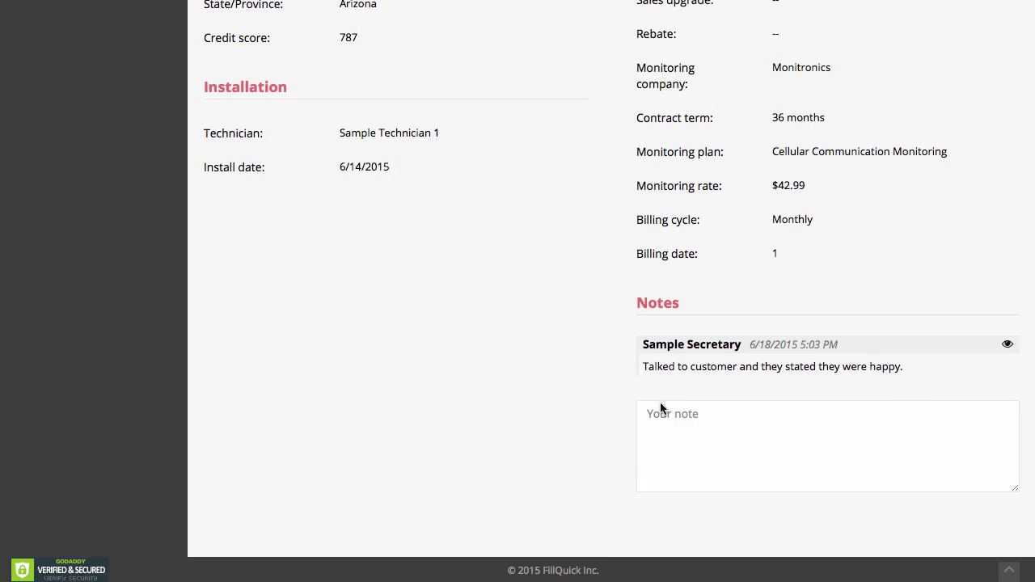
drag(648, 368, 883, 376)
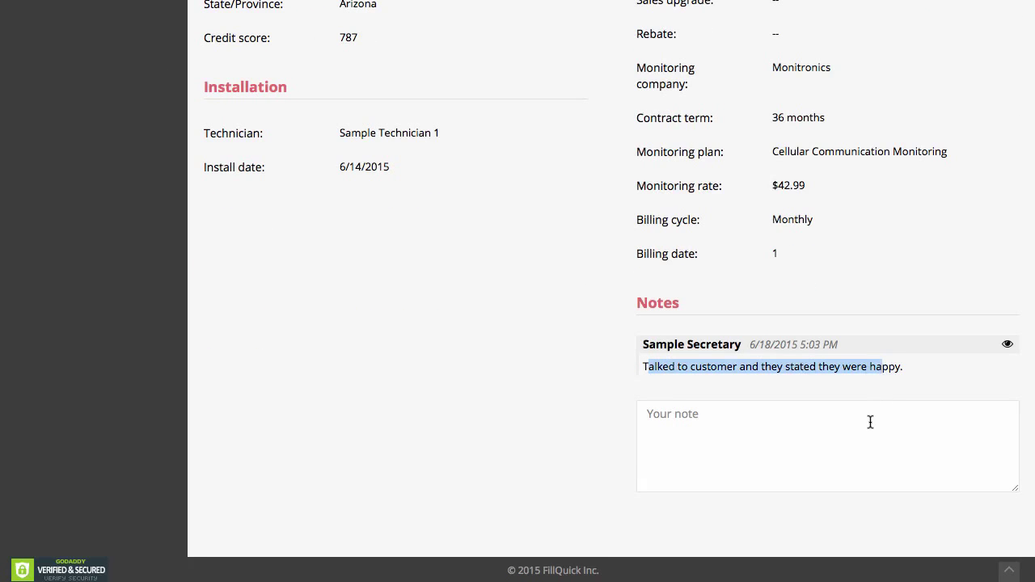
scroll(867, 428, up, 4)
scroll(866, 429, up, 3)
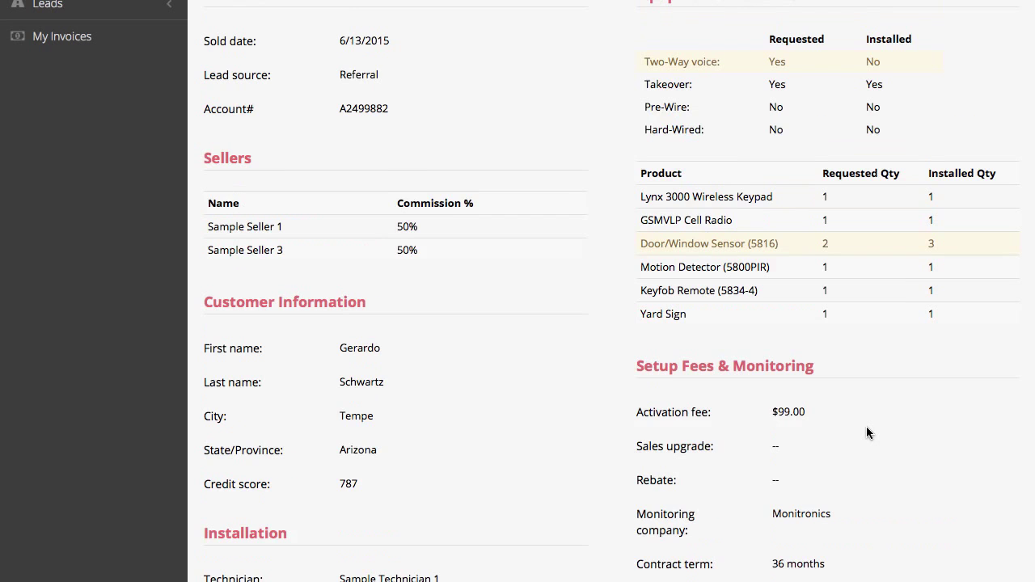
scroll(866, 433, up, 3)
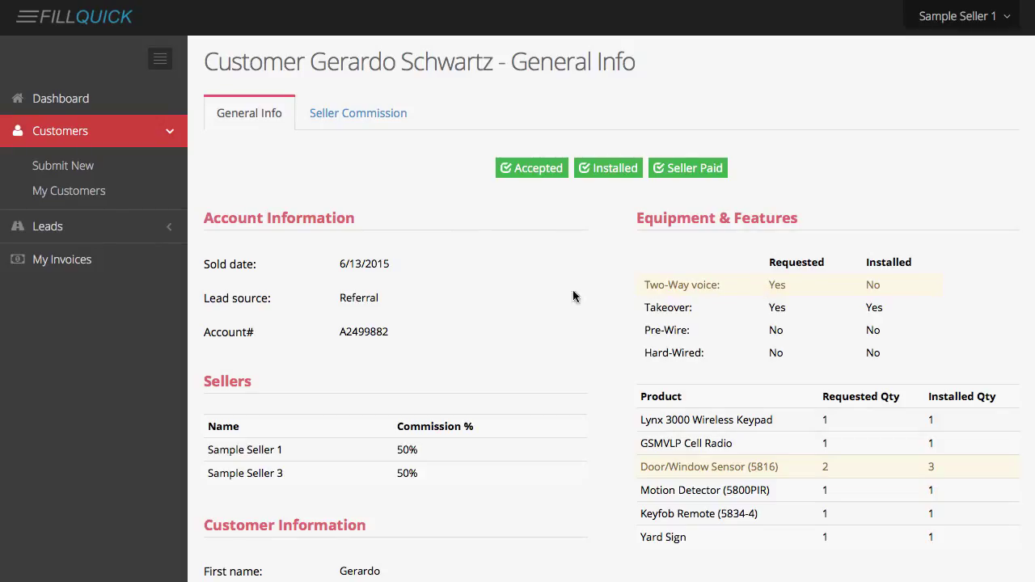
click(60, 260)
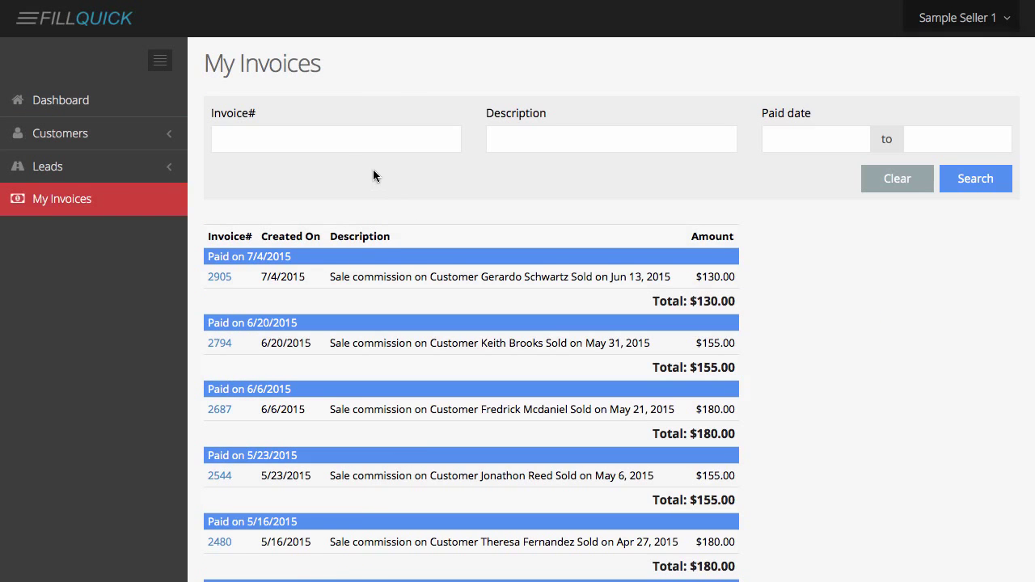
- Search the invoices by description for the customer's first name and check the sale commission entry
click(517, 138)
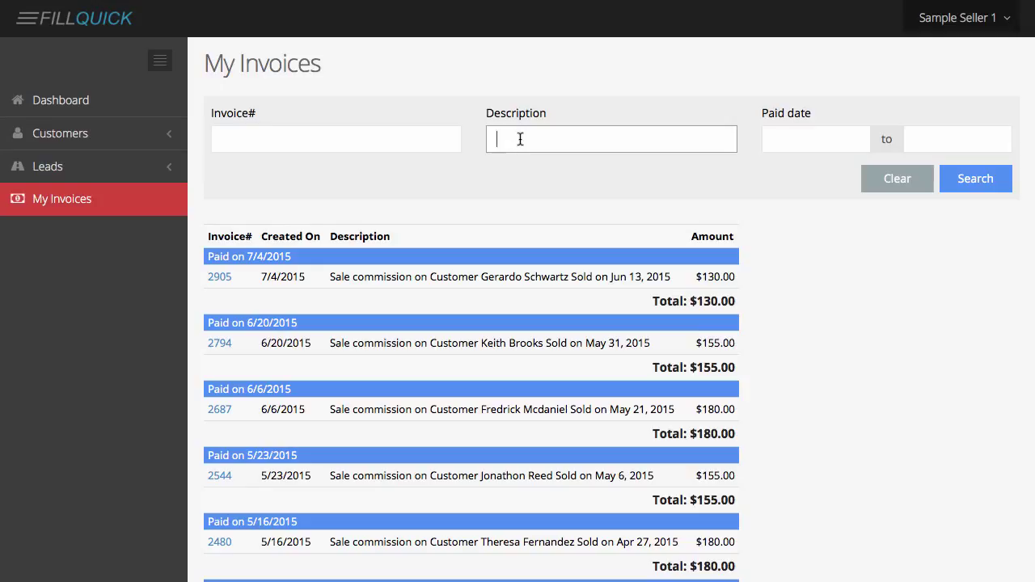
text(gerardo)
key(Return)
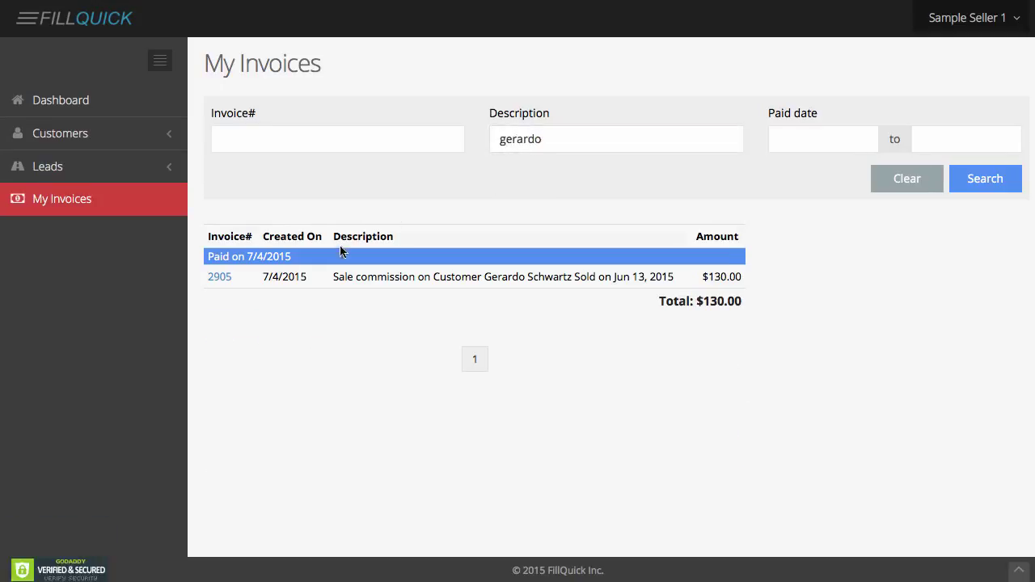
drag(344, 278, 531, 289)
click(379, 282)
drag(344, 277, 629, 279)
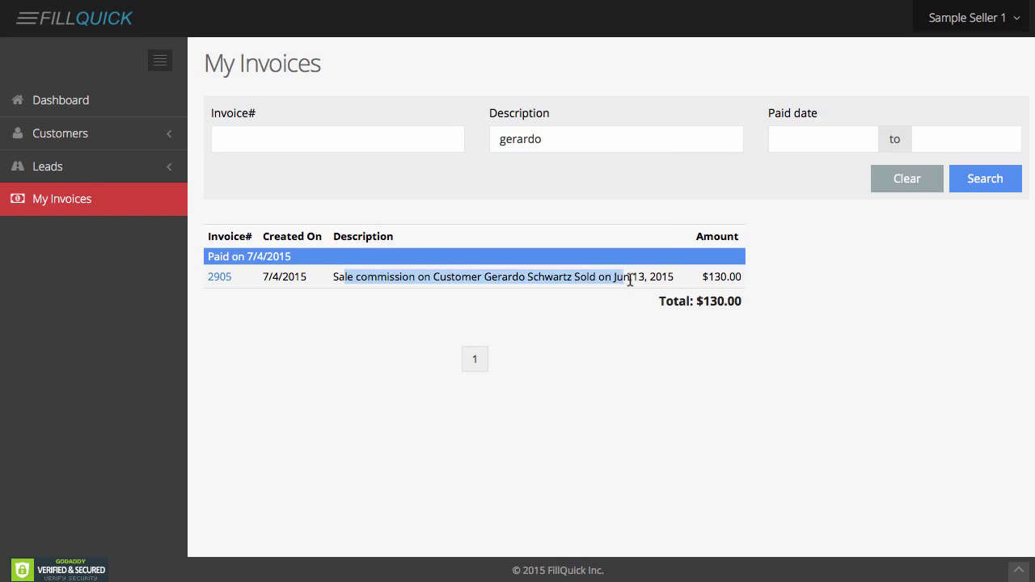
- Open the found invoice, check its paid status, and review the customer's account details linked from it
click(219, 278)
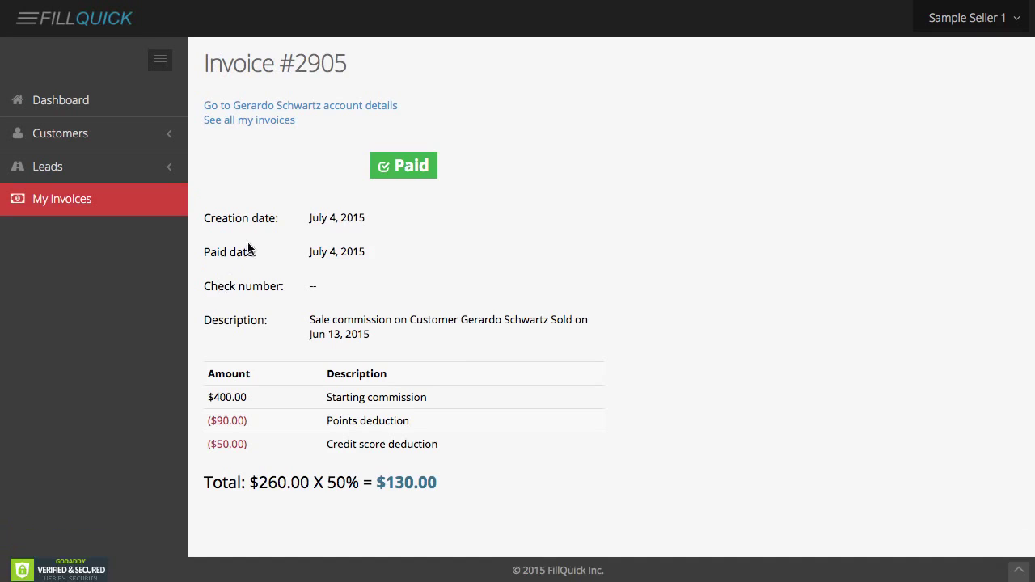
drag(392, 166, 415, 166)
click(376, 107)
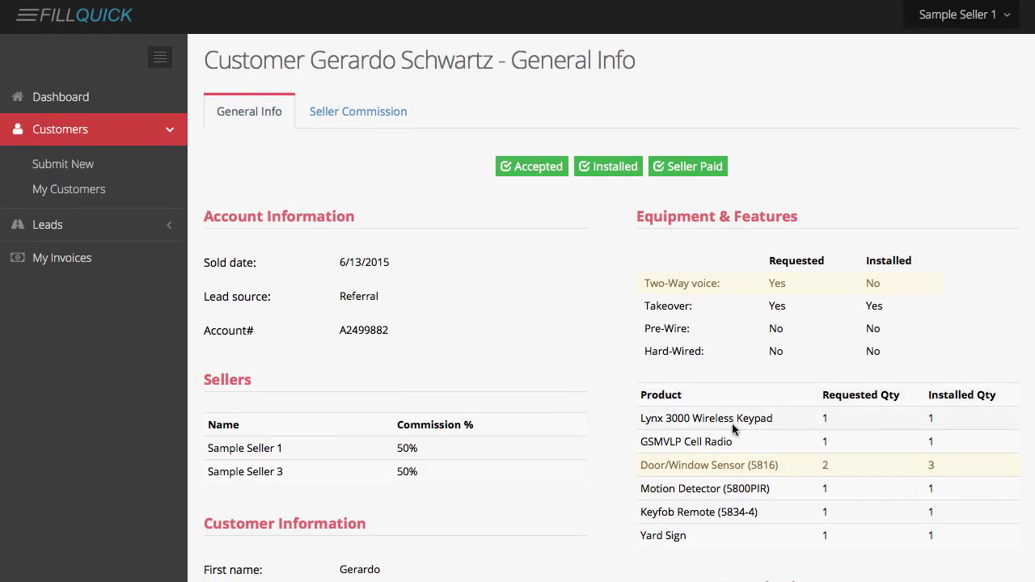
scroll(732, 423, down, 5)
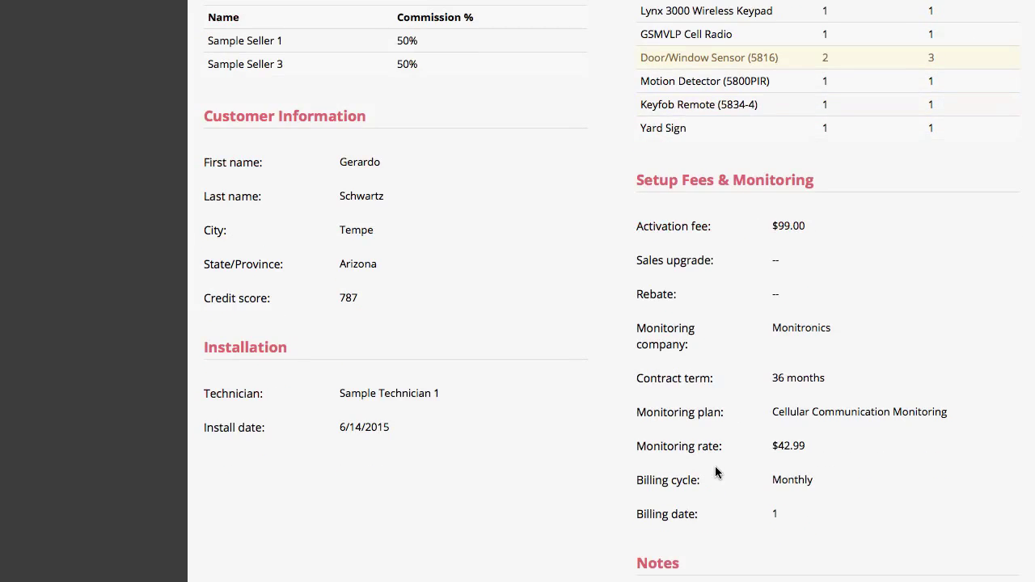
scroll(715, 469, up, 5)
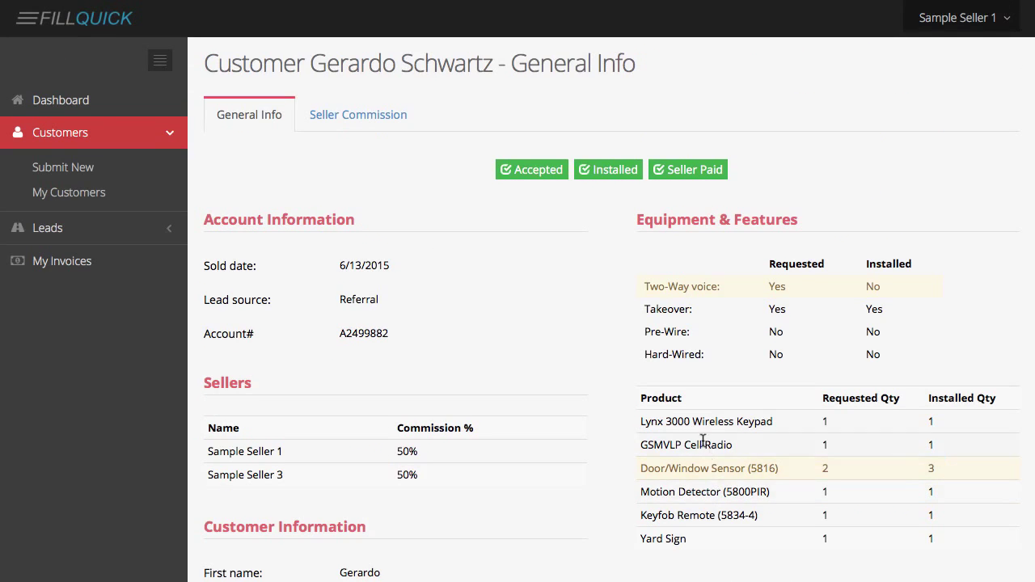
- Return to the Dashboard and review the company news, Lead Actions, and the Seller Performance and Seller Performance VS. Time charts
click(46, 100)
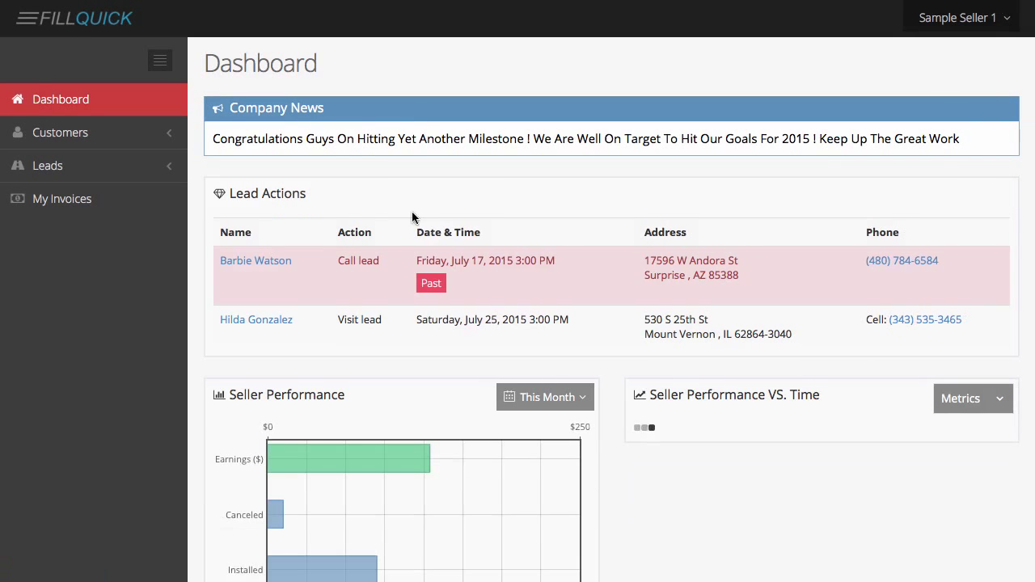
scroll(665, 392, down, 2)
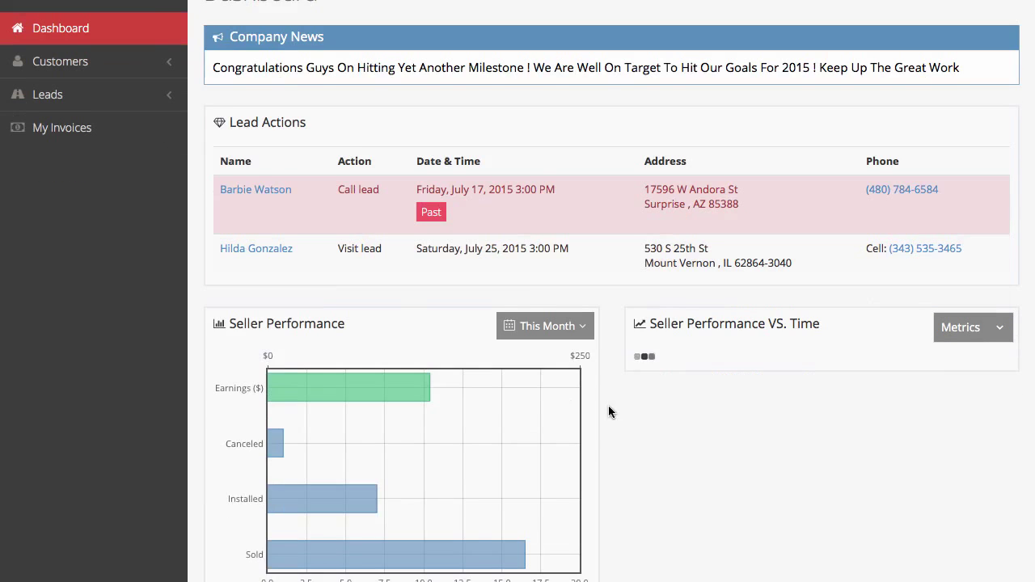
scroll(608, 410, down, 4)
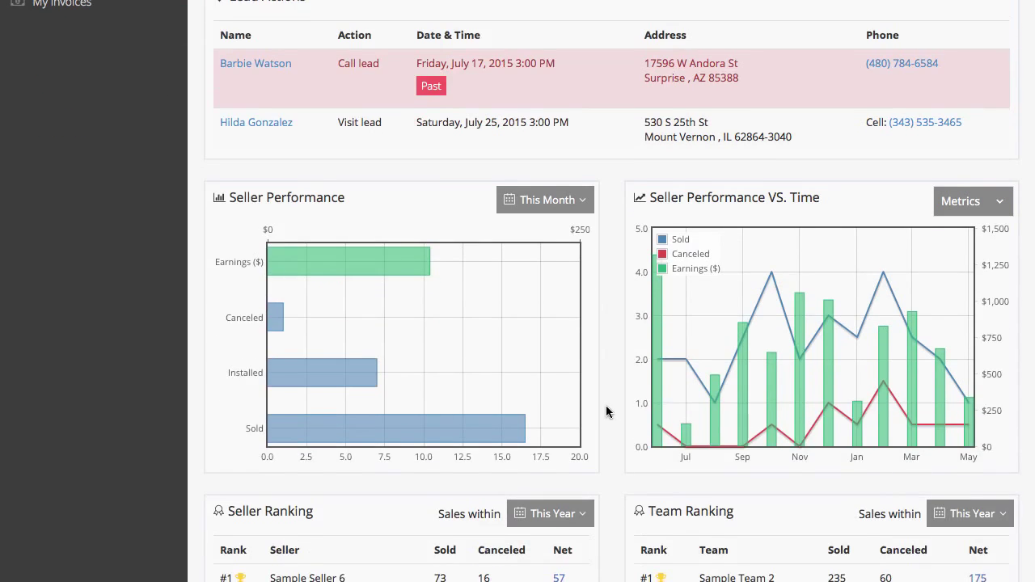
scroll(605, 412, down, 1)
scroll(606, 411, up, 4)
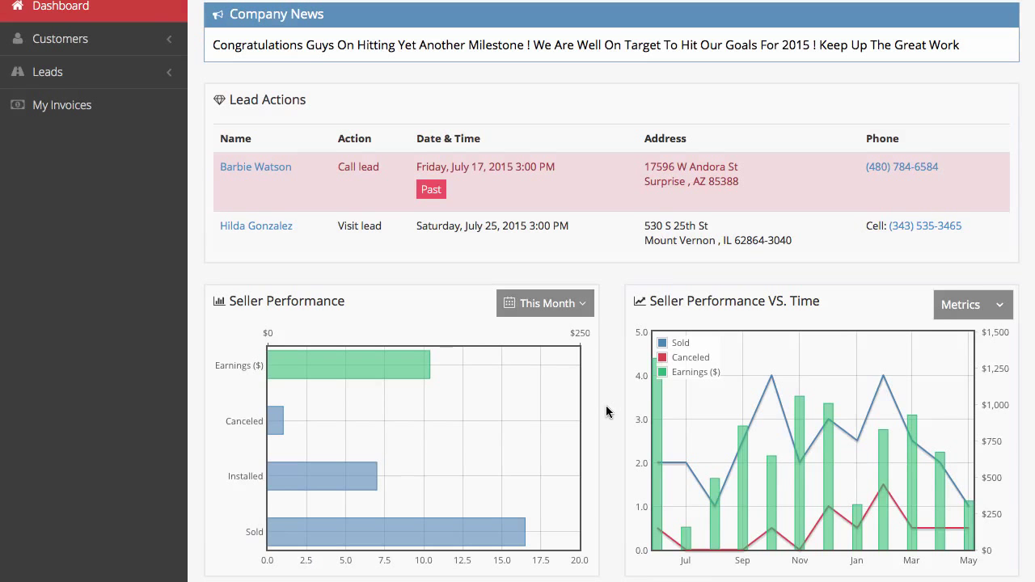
scroll(605, 411, up, 3)
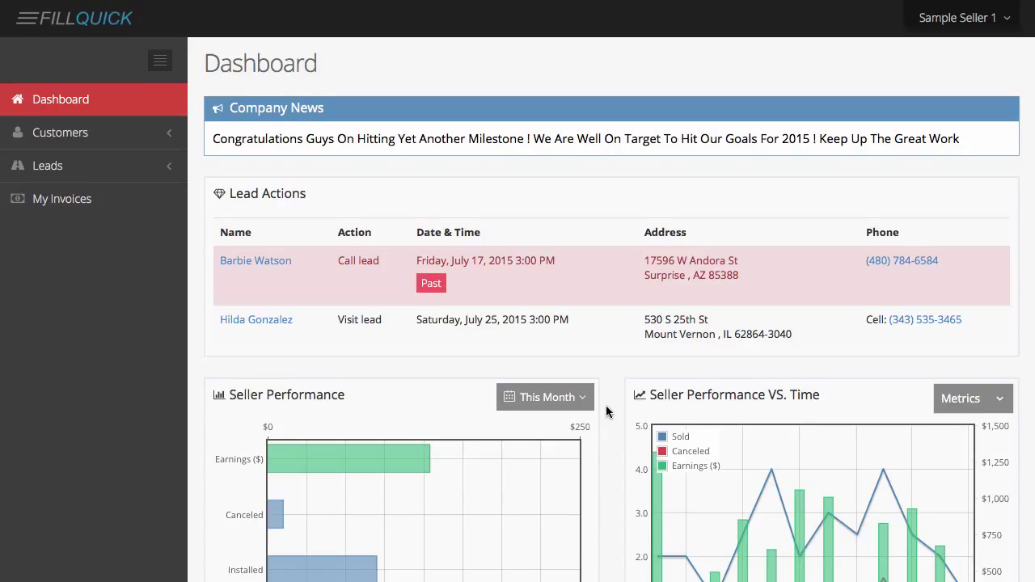
scroll(607, 412, down, 1)
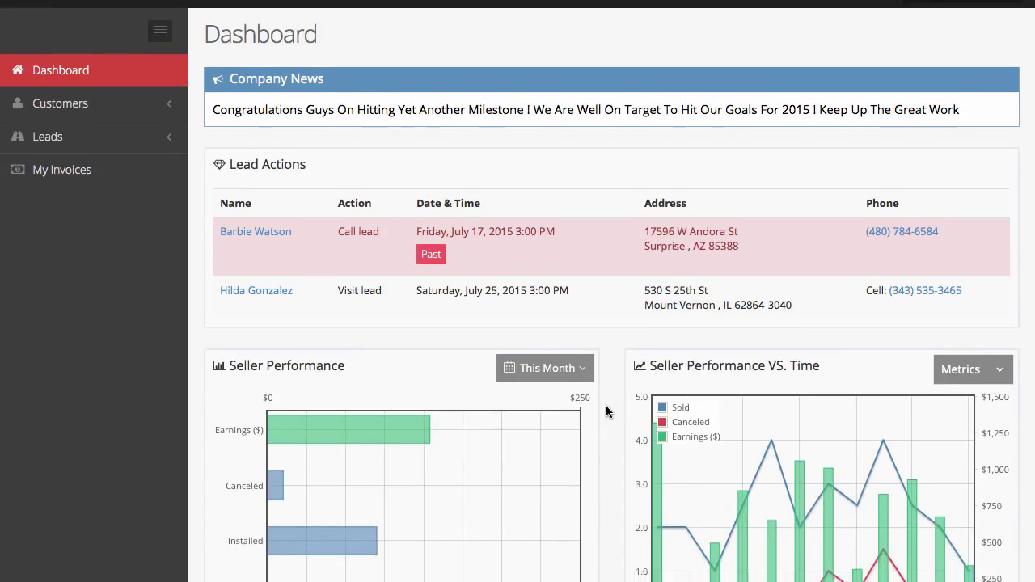
scroll(607, 412, down, 1)
scroll(606, 406, down, 1)
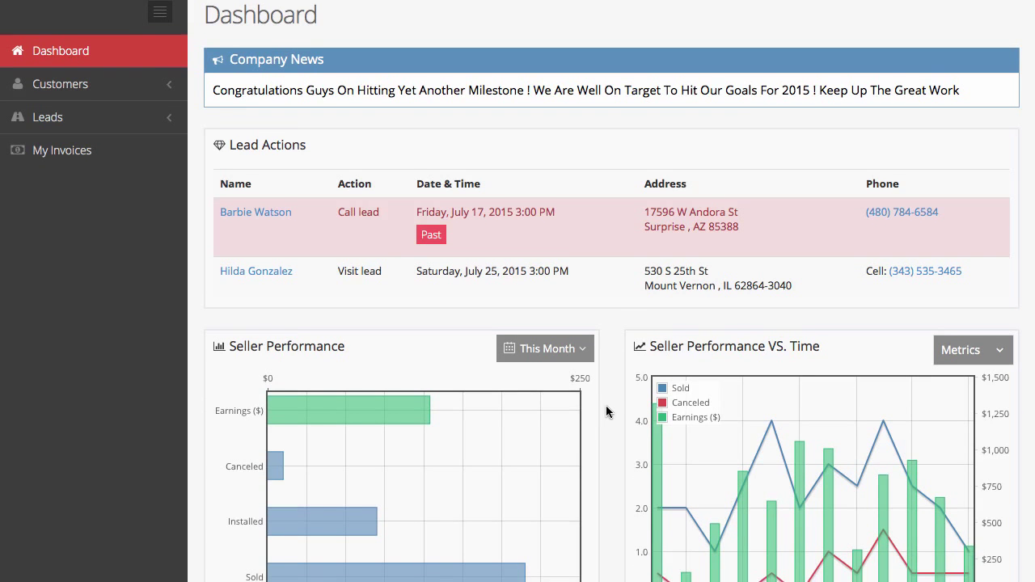
scroll(605, 411, down, 2)
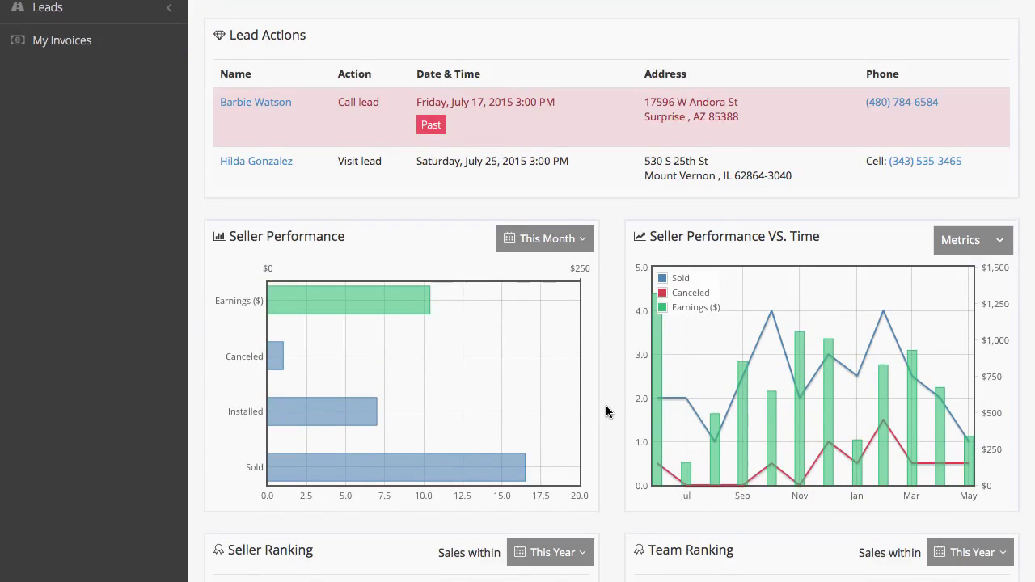
scroll(606, 412, down, 3)
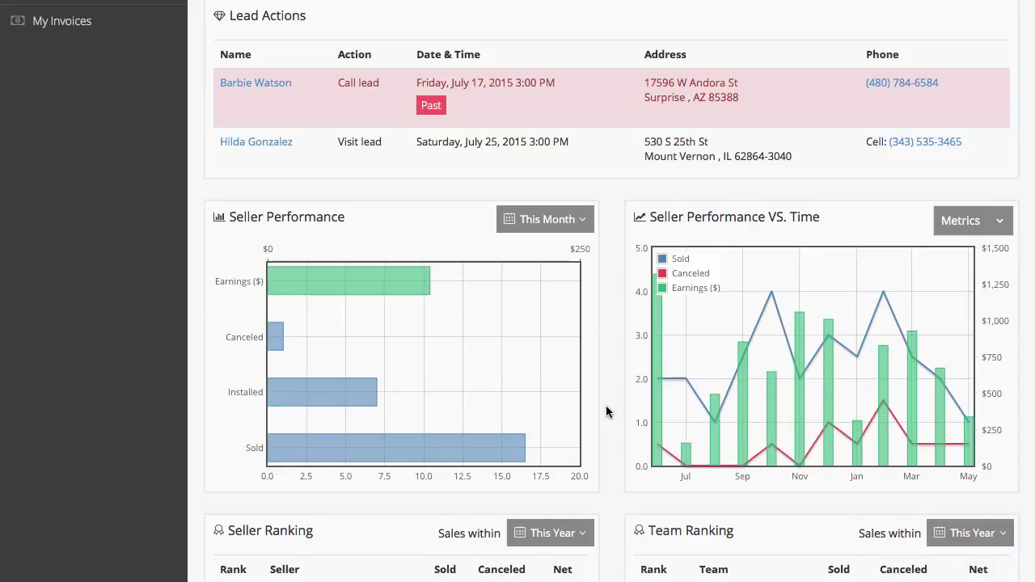